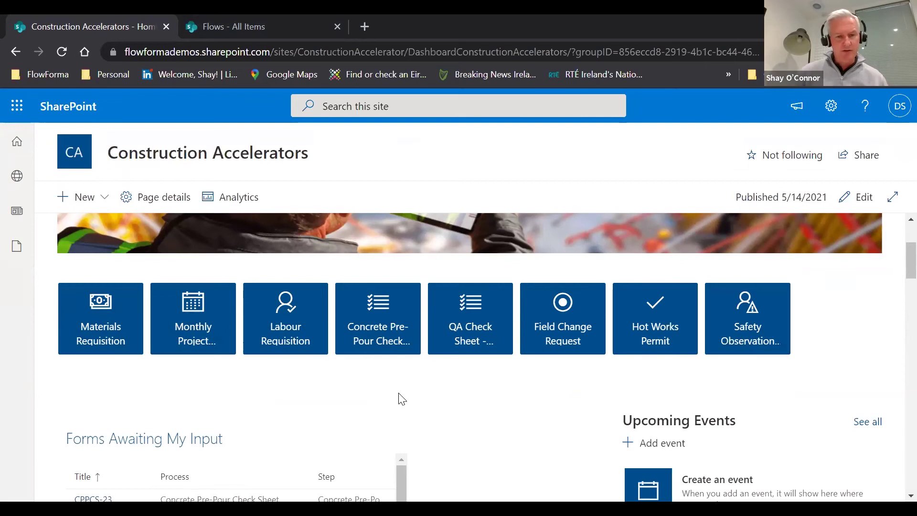
# Step: Open a new Labour Requisition form, examine its process stages and request fields, and close it without submitting
pyautogui.click(285, 342)
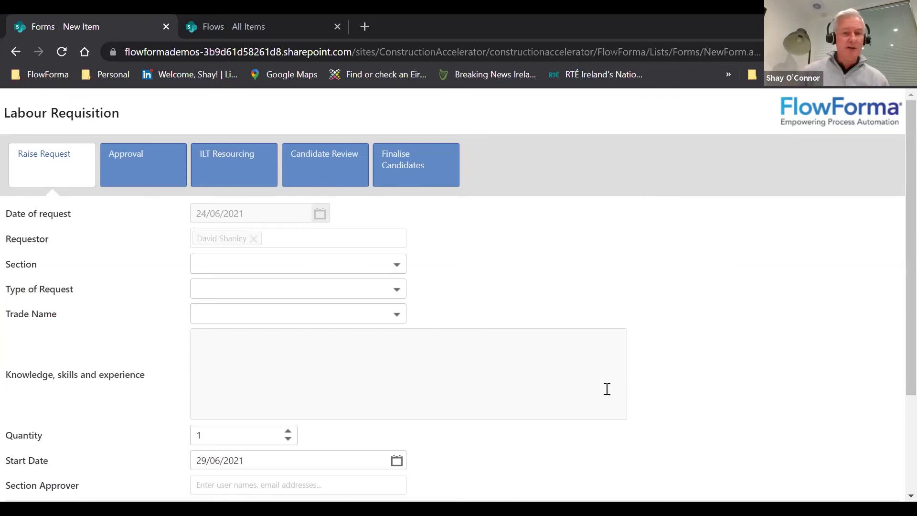
pyautogui.scroll(-3, 766, 328)
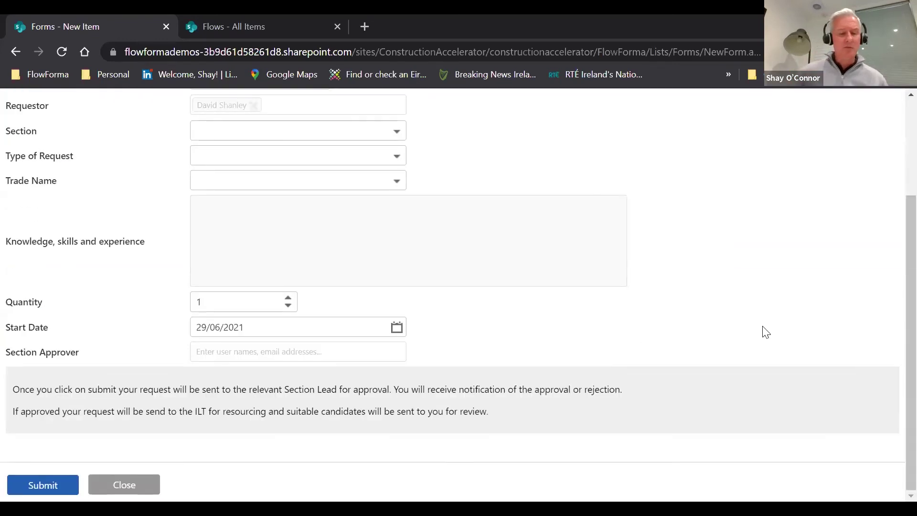
pyautogui.scroll(3, 762, 334)
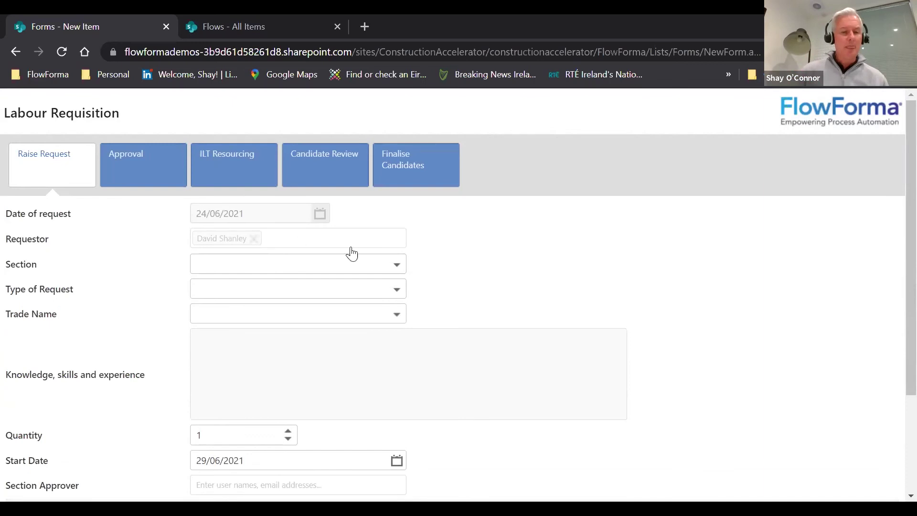
pyautogui.scroll(-3, 356, 272)
pyautogui.scroll(3, 610, 293)
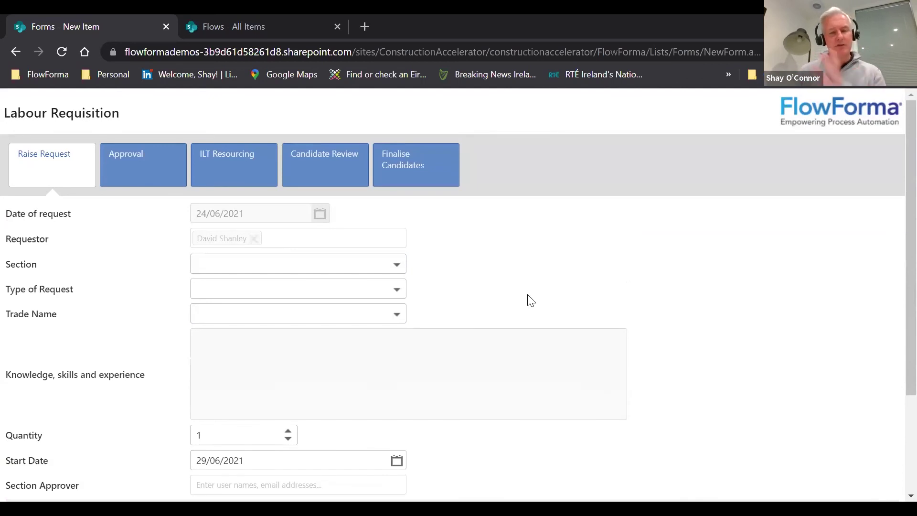
pyautogui.scroll(-3, 531, 301)
pyautogui.click(108, 487)
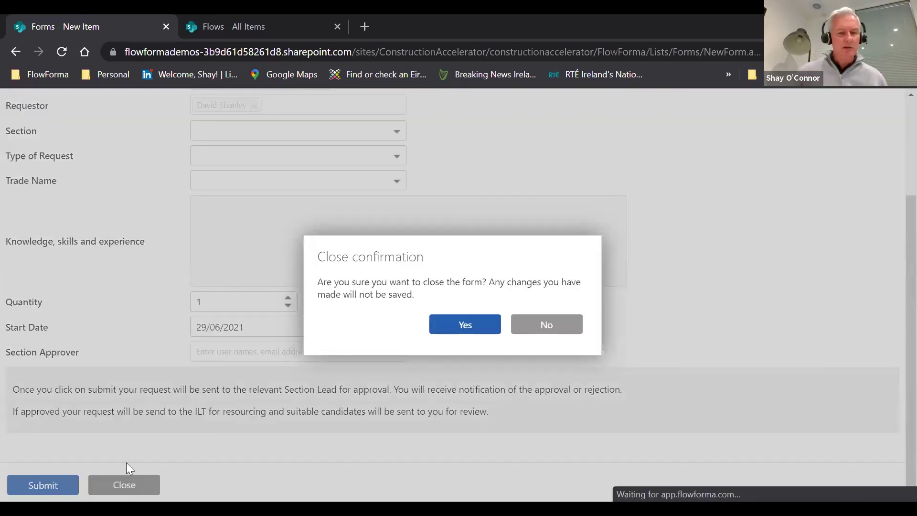
pyautogui.click(486, 329)
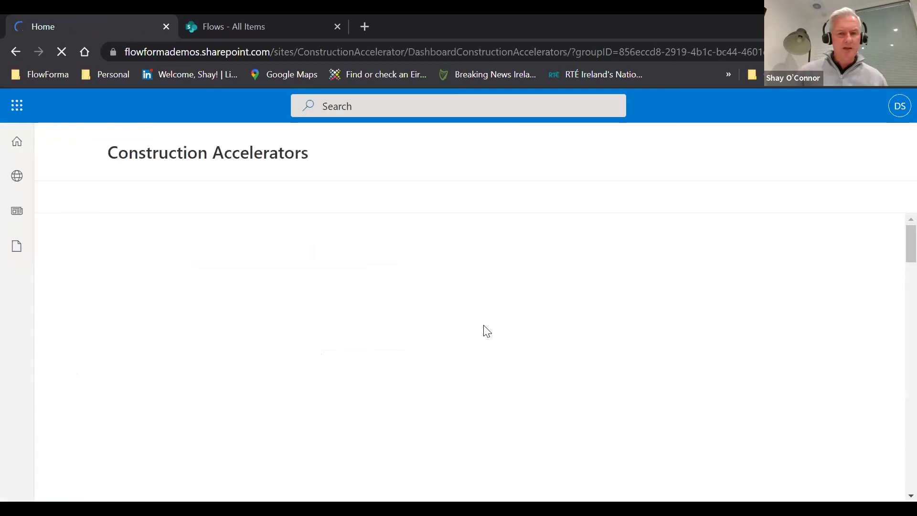
# Step: Open a new Materials Requisition form, examine its approval stages, item table and upload fields, and close it without submitting
pyautogui.scroll(-3, 388, 376)
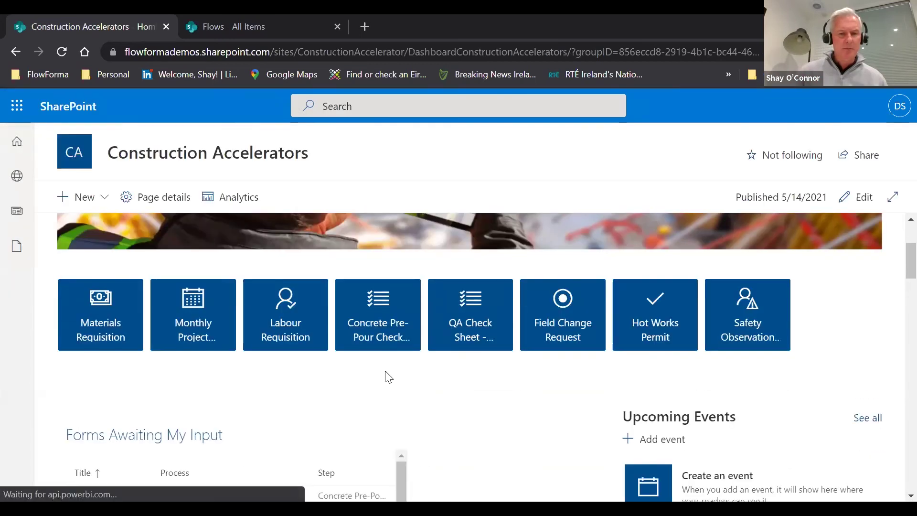
pyautogui.scroll(-2, 388, 377)
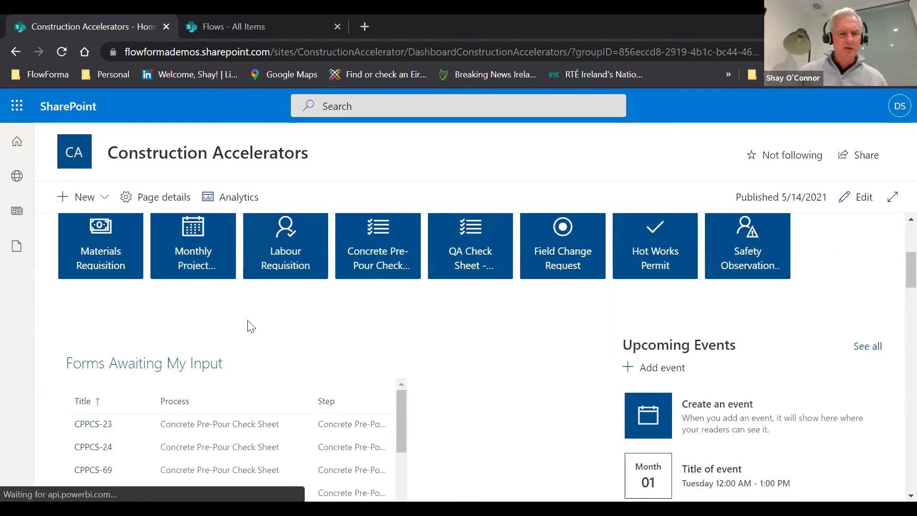
pyautogui.click(96, 260)
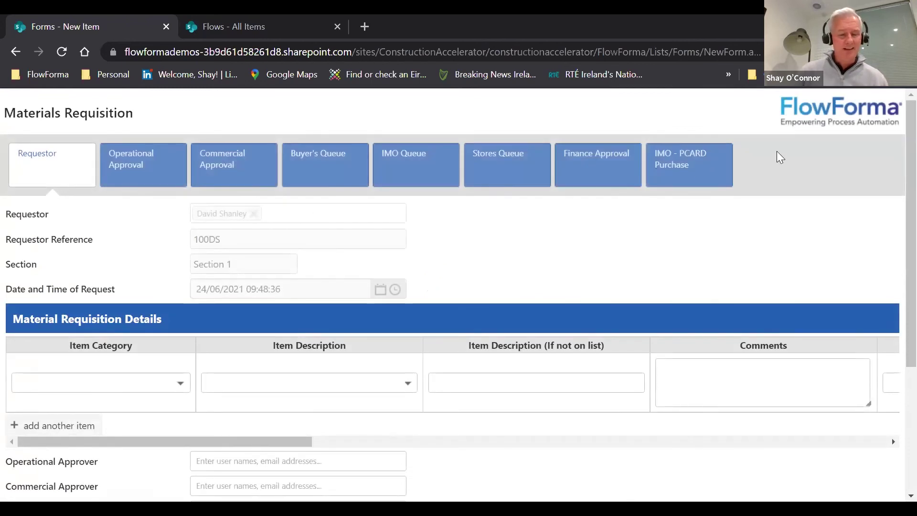
pyautogui.scroll(-4, 799, 286)
pyautogui.scroll(1, 699, 335)
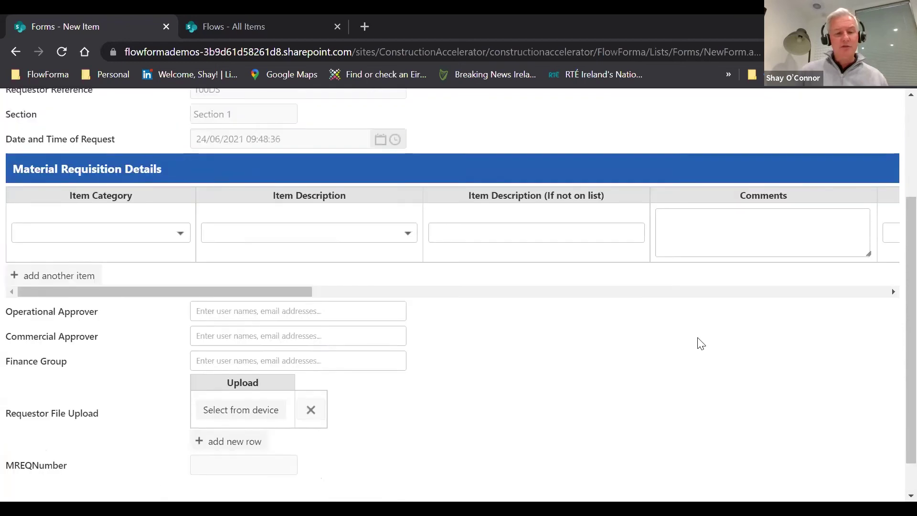
pyautogui.scroll(3, 701, 343)
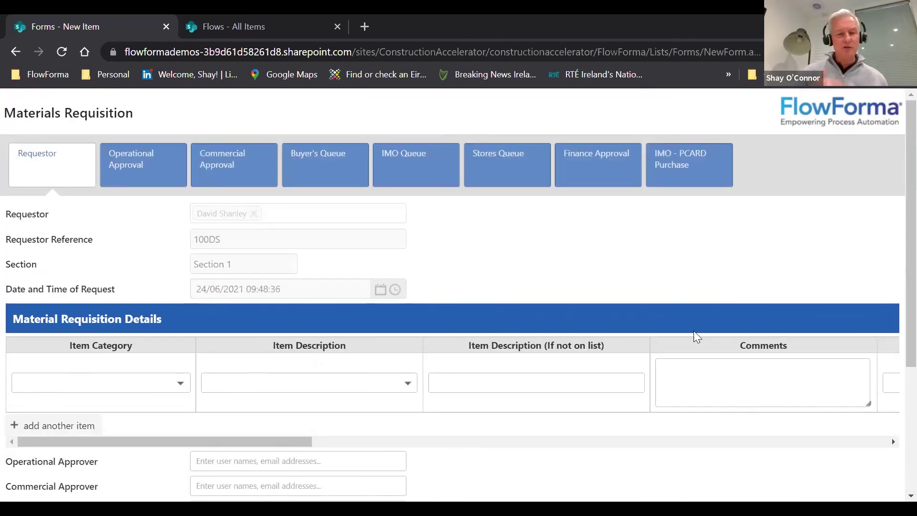
pyautogui.scroll(-4, 702, 334)
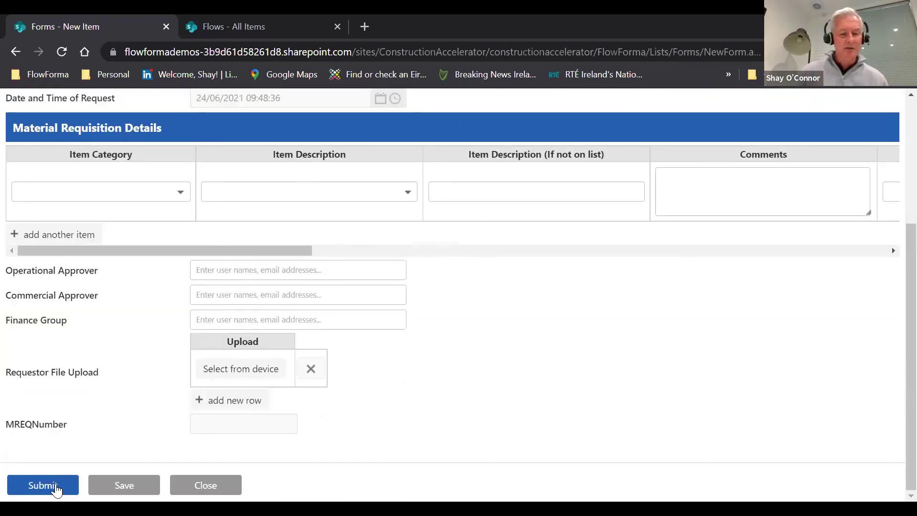
pyautogui.scroll(1, 637, 404)
pyautogui.scroll(-1, 634, 404)
pyautogui.click(233, 485)
pyautogui.click(461, 336)
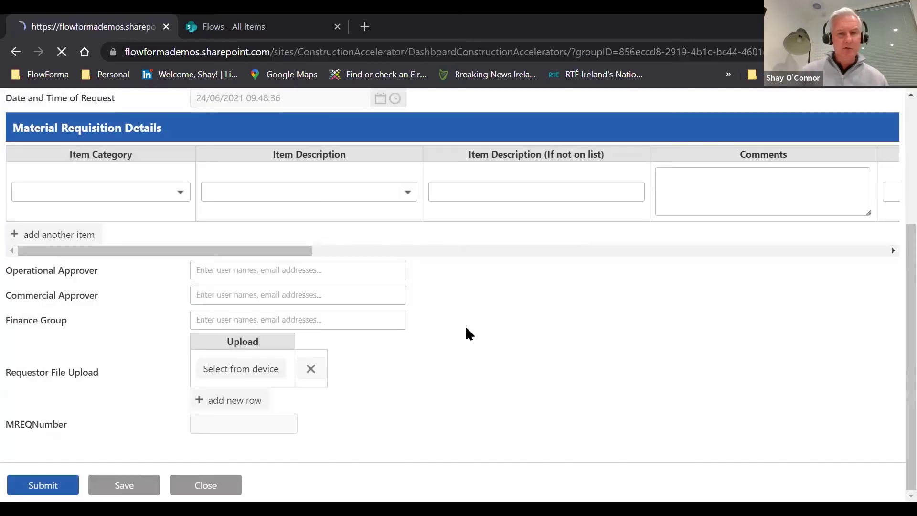
# Step: Switch to the list of flows and open the Labour Requisition flow in the Flow Designer
pyautogui.scroll(-6, 554, 355)
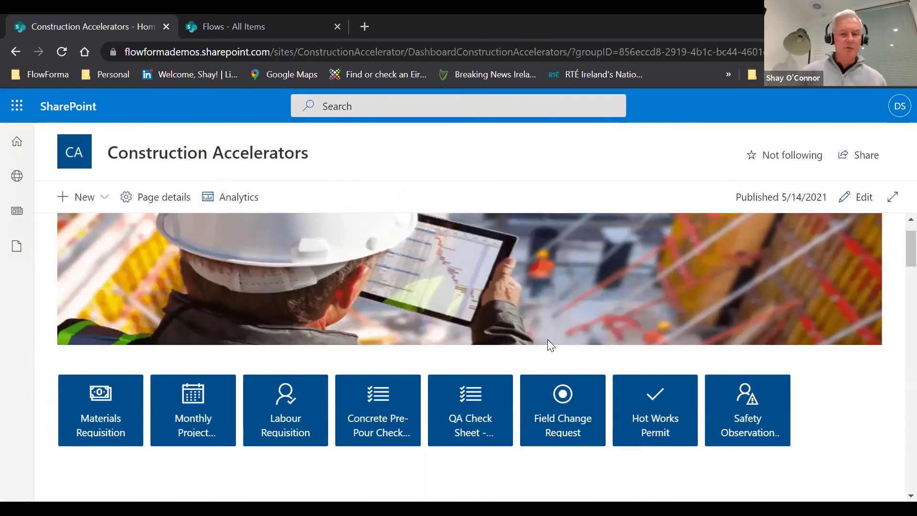
pyautogui.scroll(3, 451, 358)
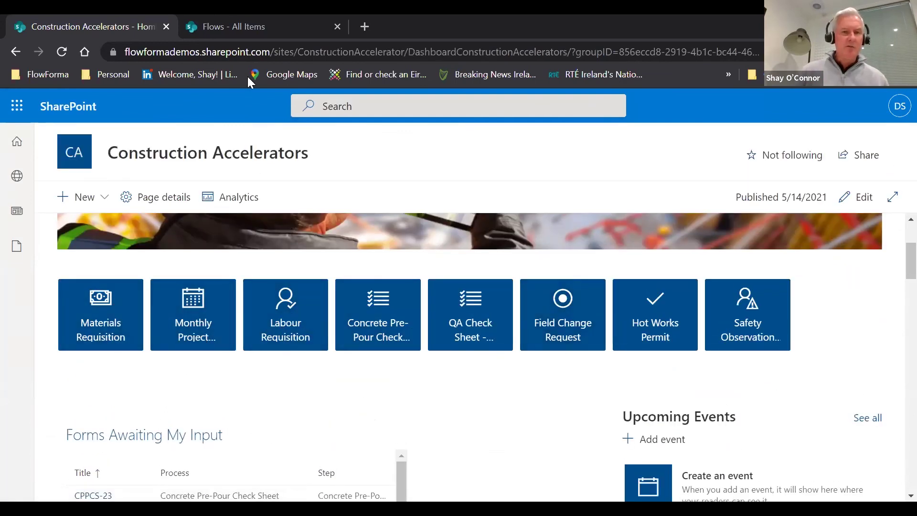
pyautogui.click(225, 26)
pyautogui.scroll(-5, 529, 300)
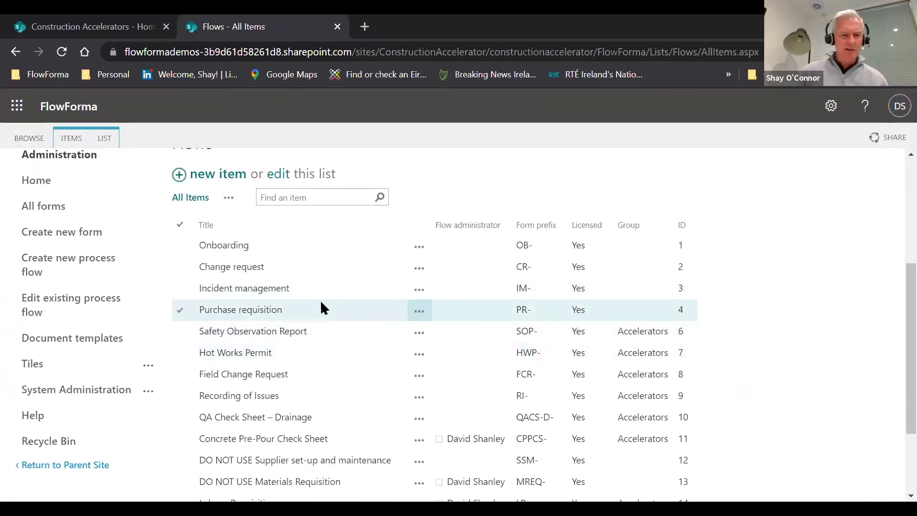
pyautogui.scroll(-3, 315, 308)
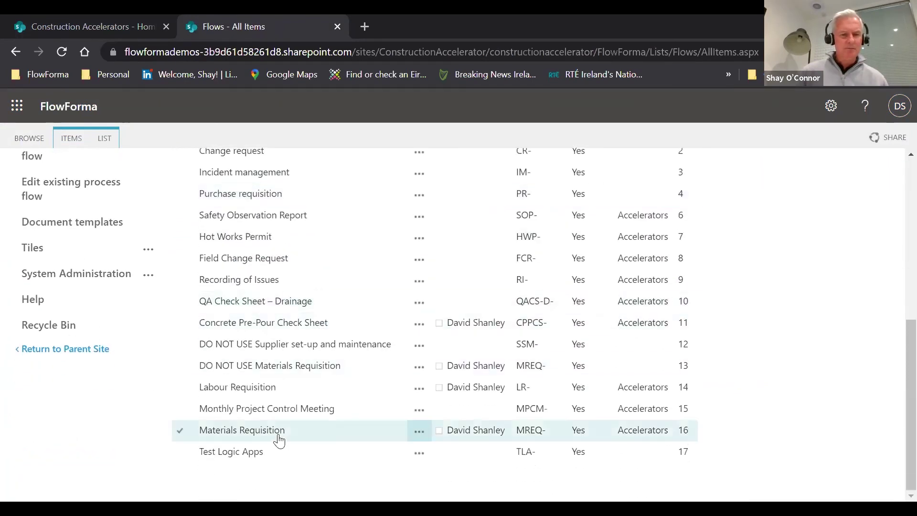
pyautogui.click(240, 388)
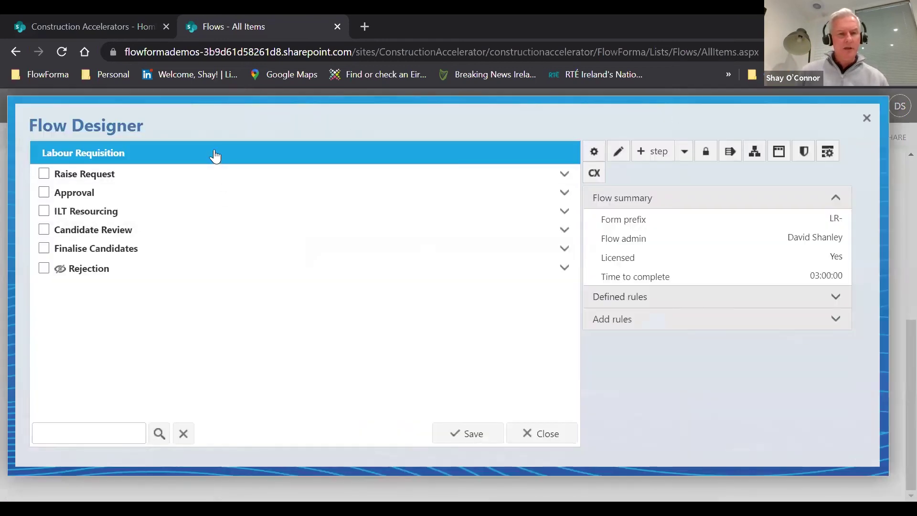
# Step: Add a step titled "My New Step" to the Labour Requisition flow and save it
pyautogui.moveTo(297, 116)
pyautogui.mouseDown()
pyautogui.moveTo(300, 141)
pyautogui.moveTo(301, 131)
pyautogui.mouseUp()
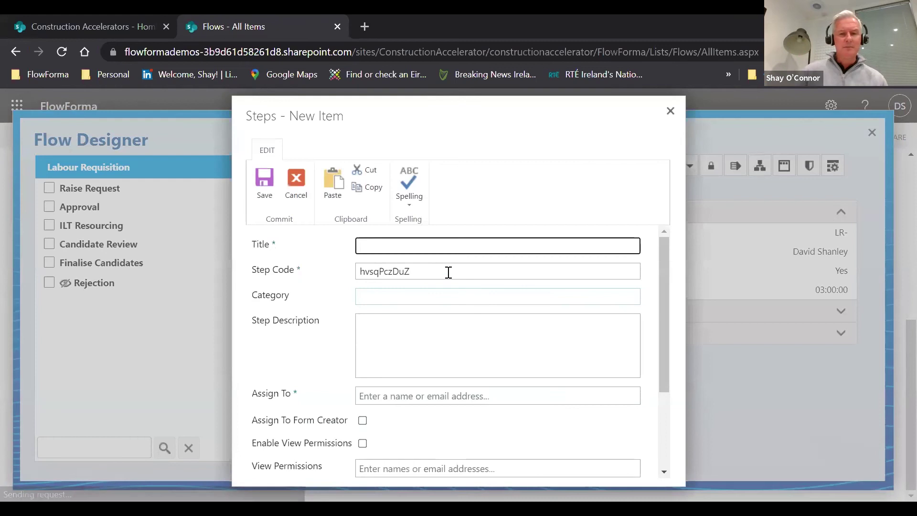
pyautogui.write('My New Step')
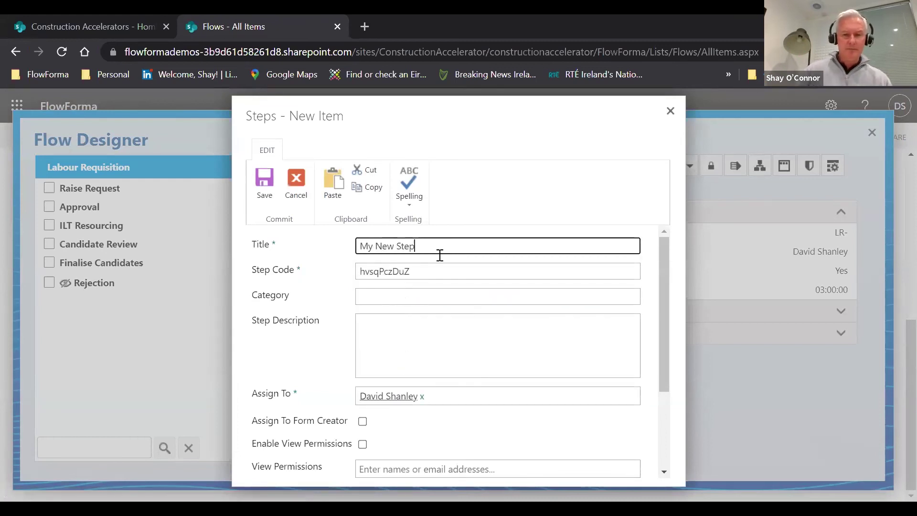
pyautogui.scroll(-3, 435, 335)
pyautogui.click(363, 396)
pyautogui.click(362, 419)
pyautogui.click(568, 443)
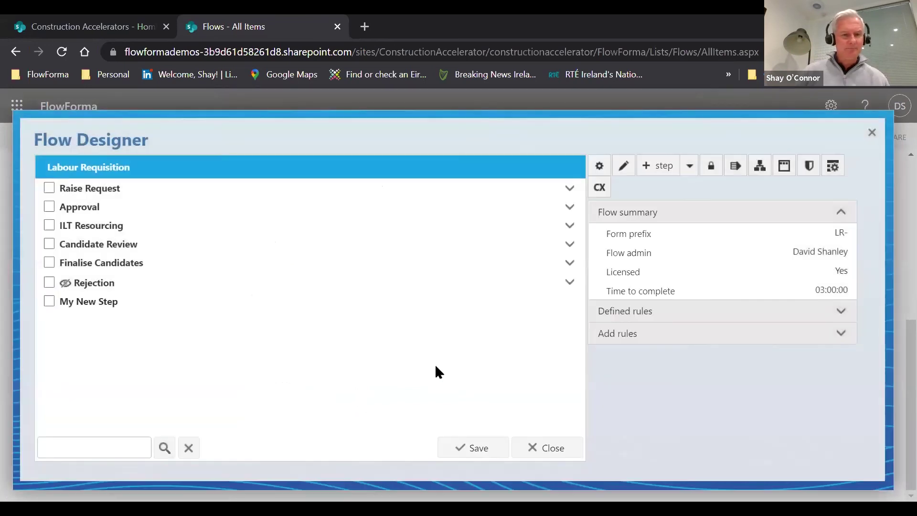
# Step: Move My New Step above Raise Request in the flow and preview the resulting form
pyautogui.moveTo(113, 302); pyautogui.dragTo(132, 189)
pyautogui.click(164, 190)
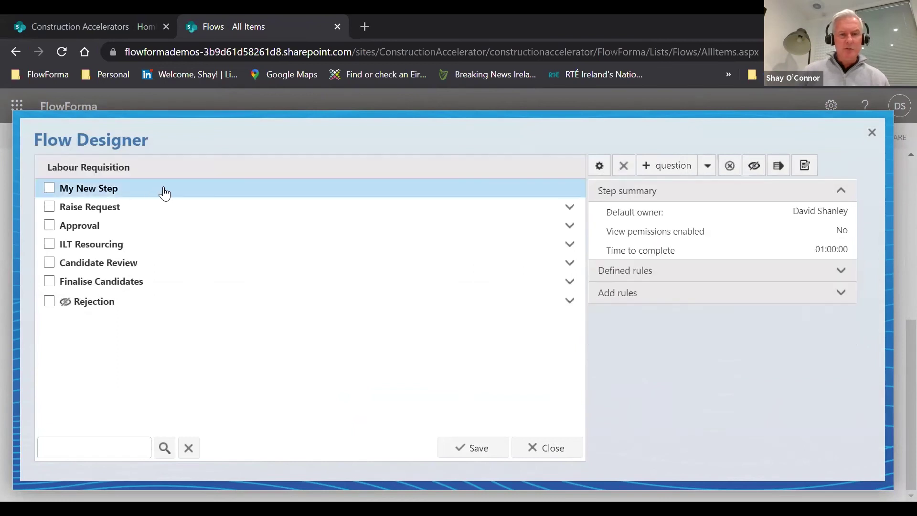
pyautogui.click(807, 166)
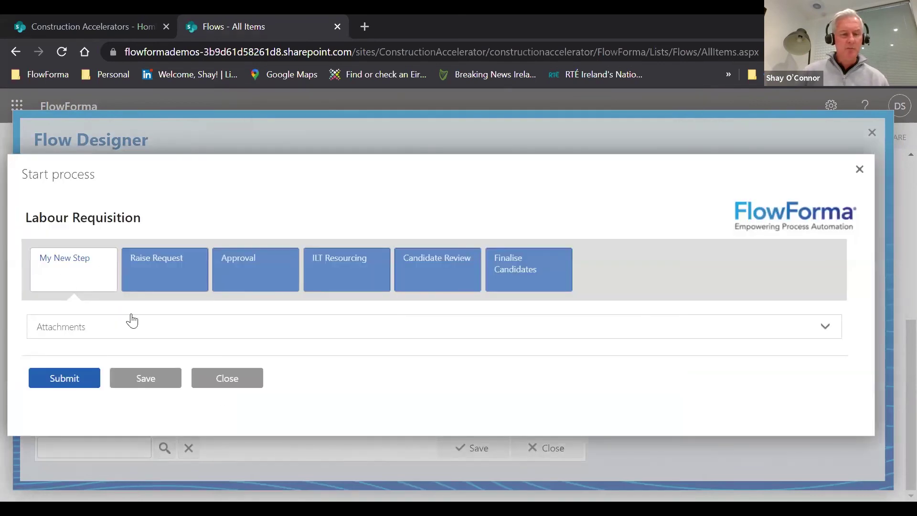
pyautogui.click(228, 380)
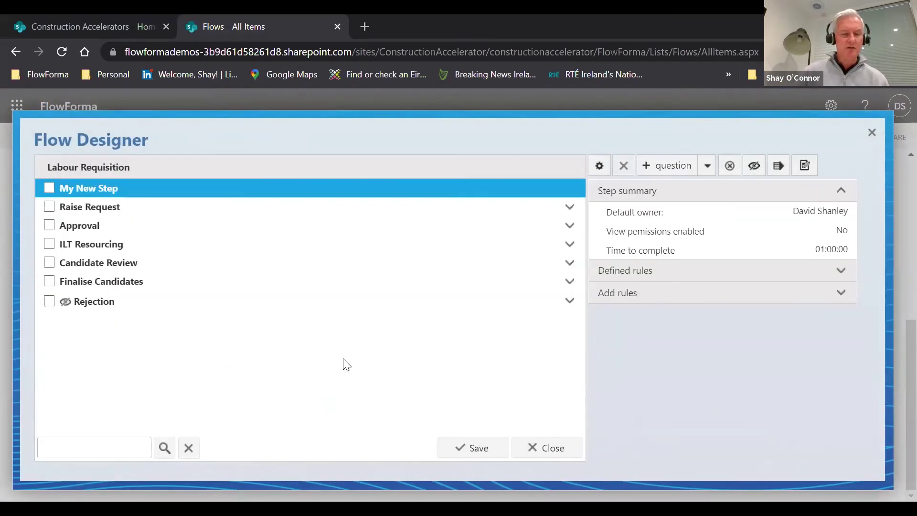
# Step: Create a question titled "Where are you?" in My New Step with the question type Location
pyautogui.click(666, 169)
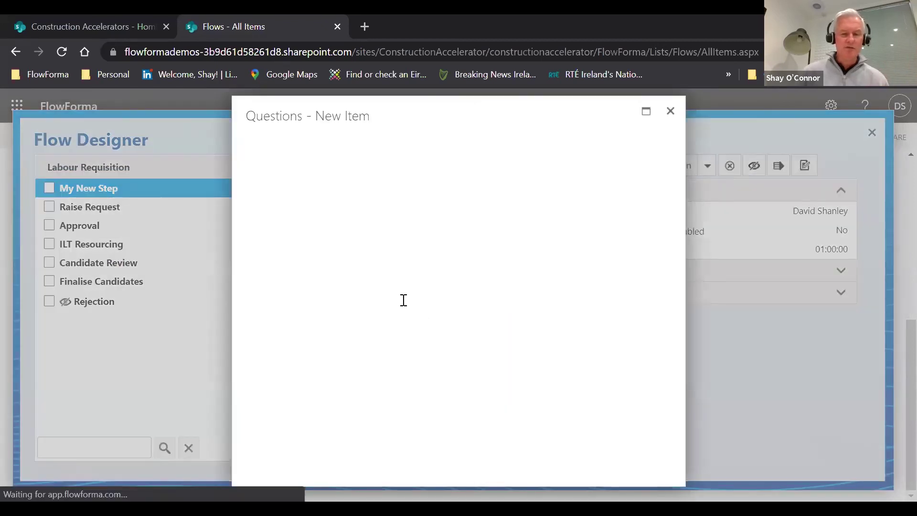
pyautogui.write('Where are you?')
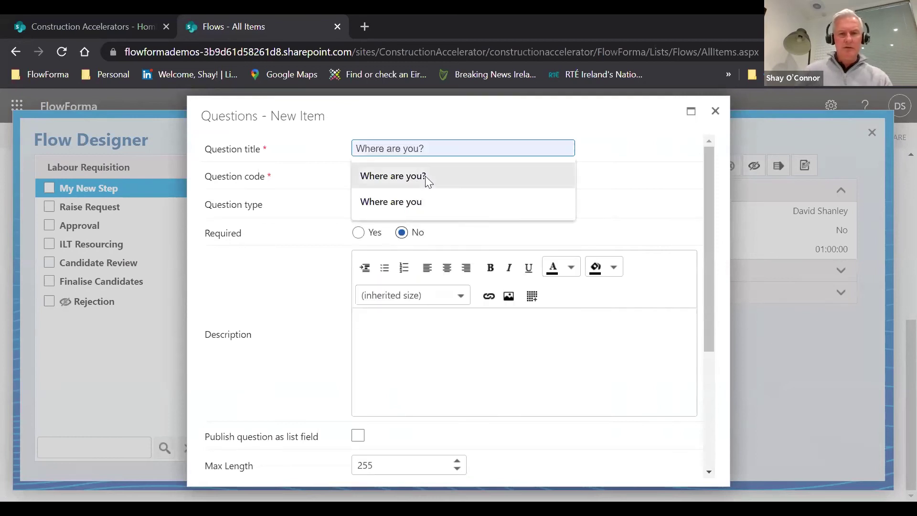
pyautogui.click(424, 176)
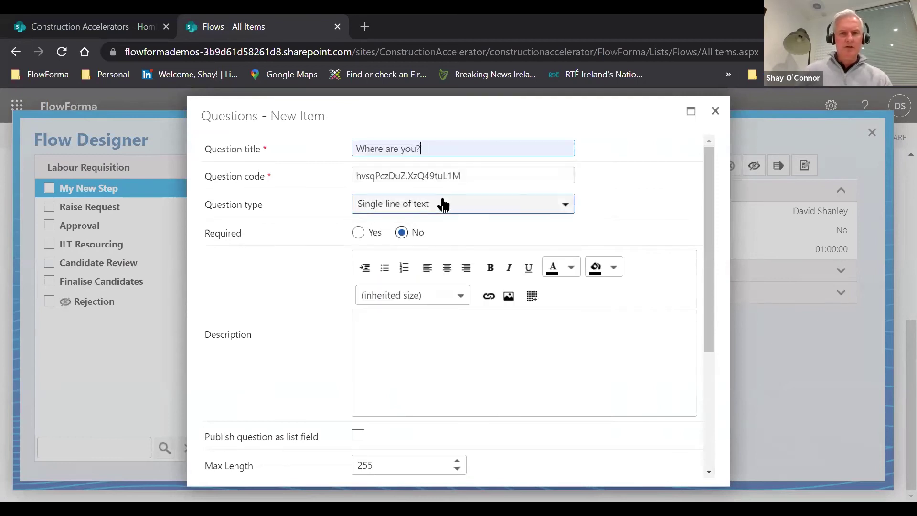
pyautogui.click(442, 204)
pyautogui.press('l')
pyautogui.scroll(-5, 454, 348)
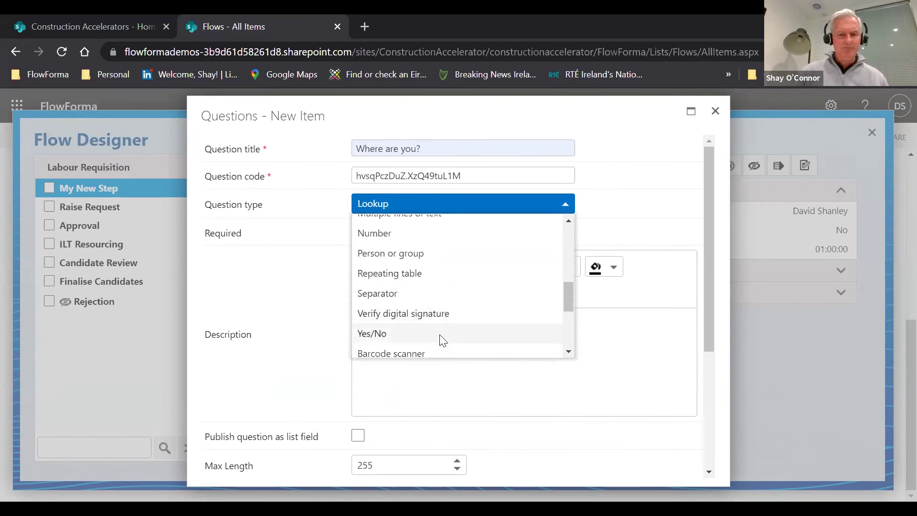
pyautogui.scroll(-3, 439, 336)
pyautogui.press('l')
pyautogui.click(405, 348)
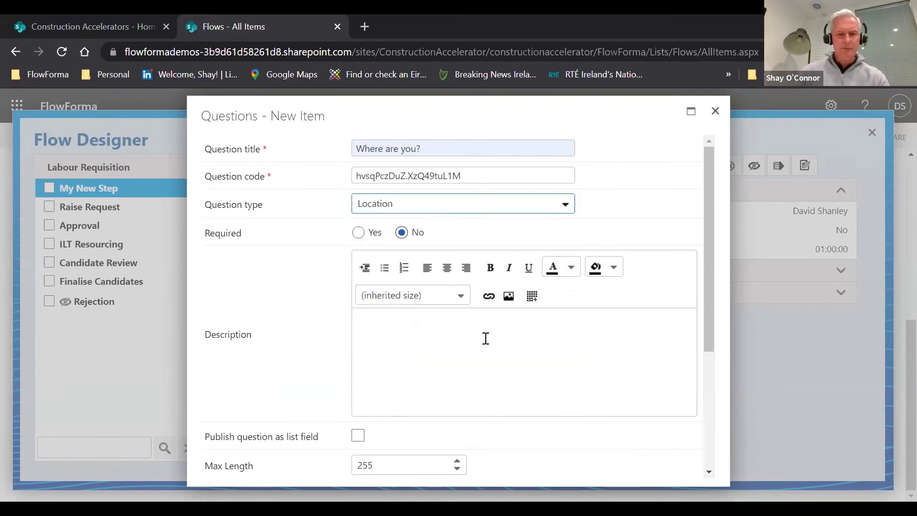
# Step: Set the "Where are you?" question to get the location by default, save it and expand My New Step
pyautogui.scroll(-5, 501, 338)
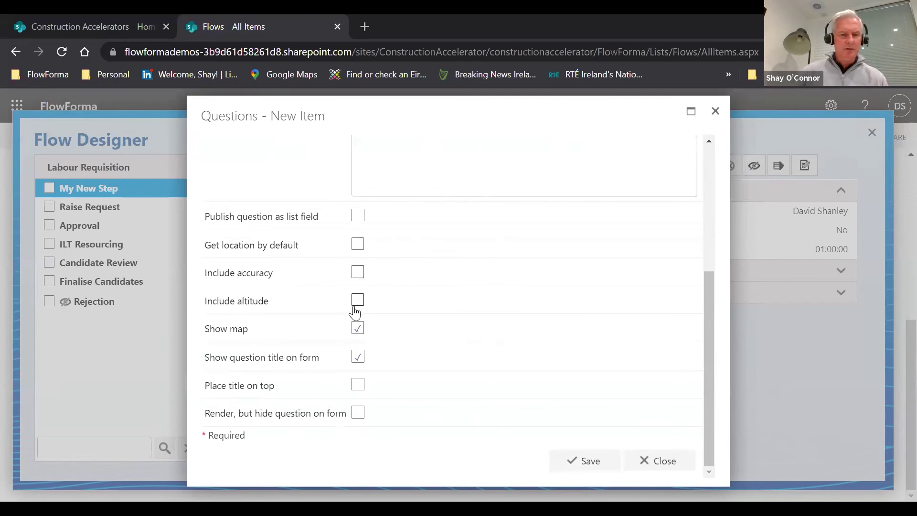
pyautogui.click(357, 243)
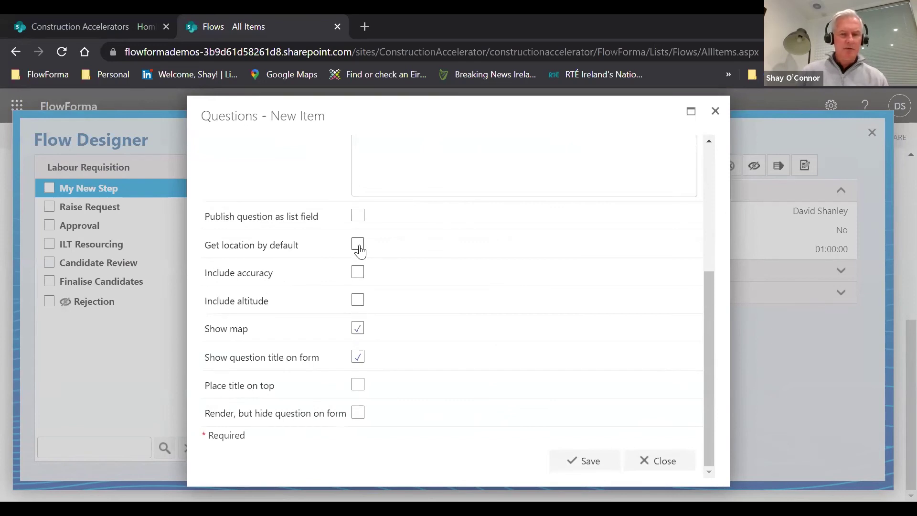
pyautogui.click(592, 461)
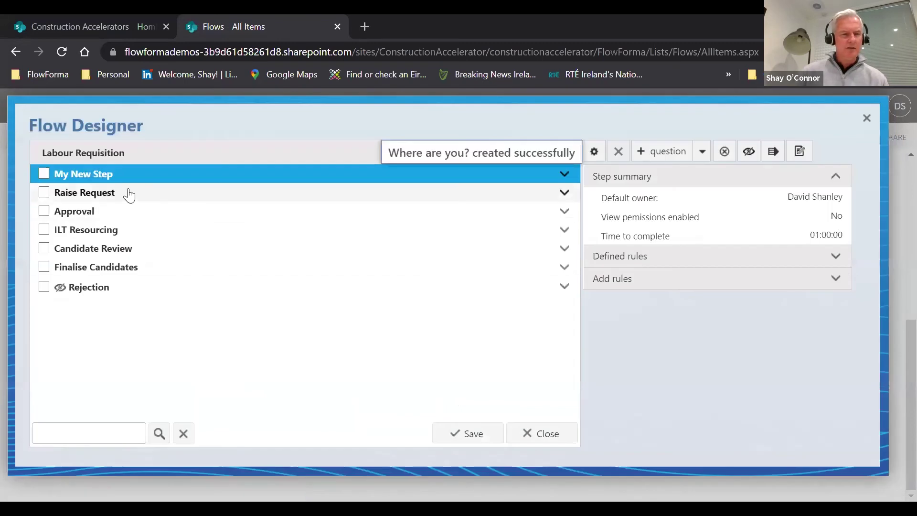
pyautogui.click(157, 175)
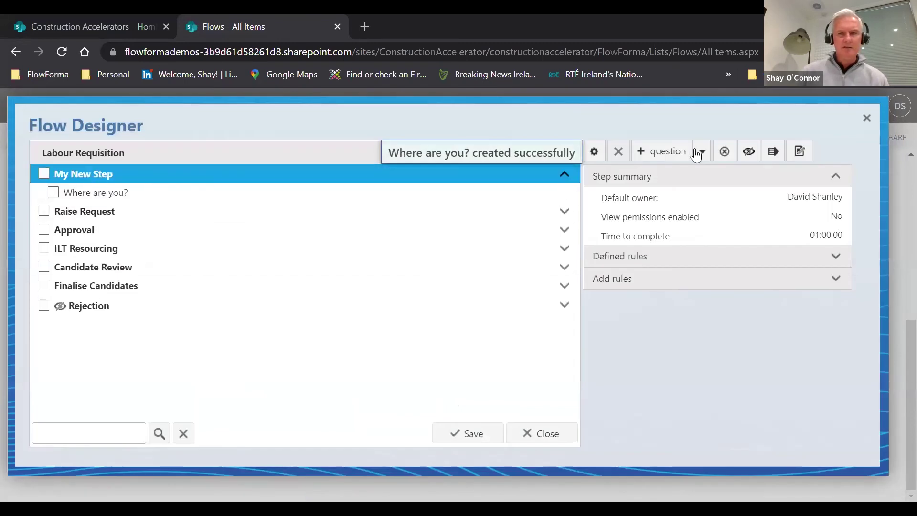
# Step: Create a question titled "Have you all details?" in My New Step with the question type Yes/No and save it
pyautogui.click(675, 151)
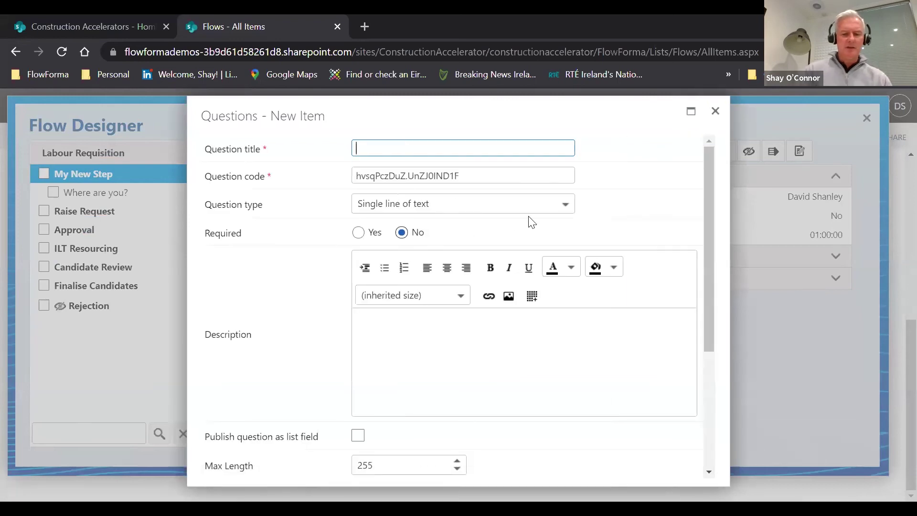
pyautogui.write('Have you')
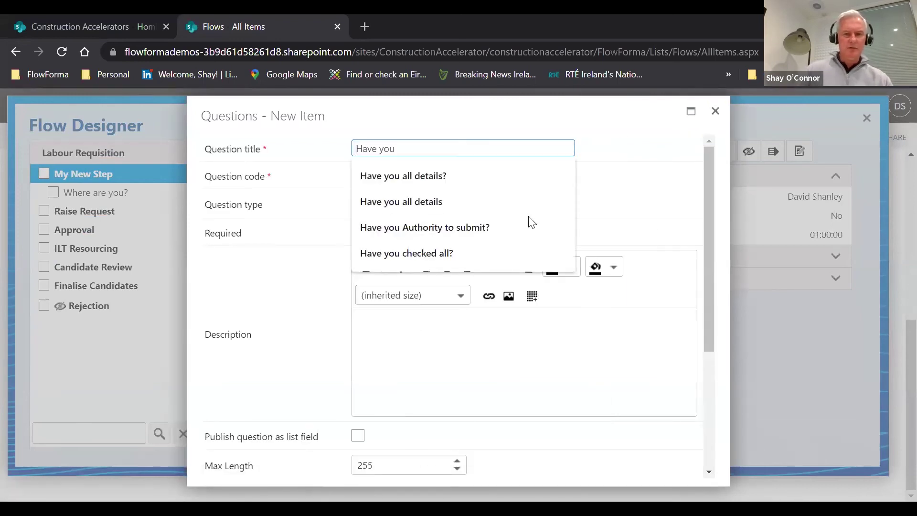
pyautogui.click(469, 182)
pyautogui.click(479, 210)
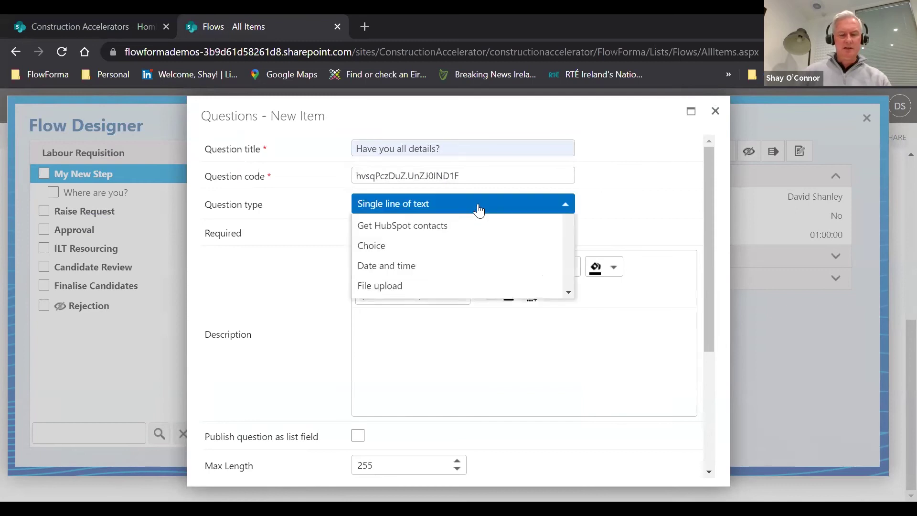
pyautogui.press('y')
pyautogui.click(383, 346)
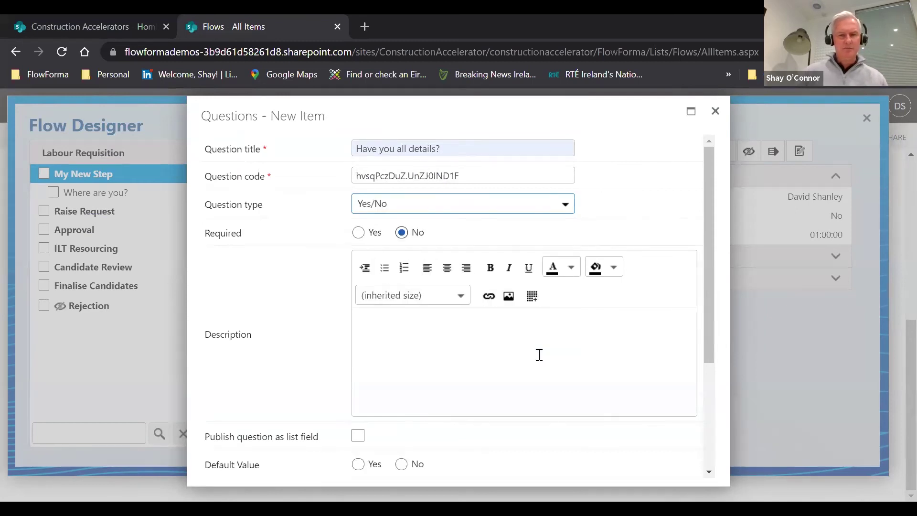
pyautogui.scroll(-3, 540, 354)
pyautogui.click(590, 461)
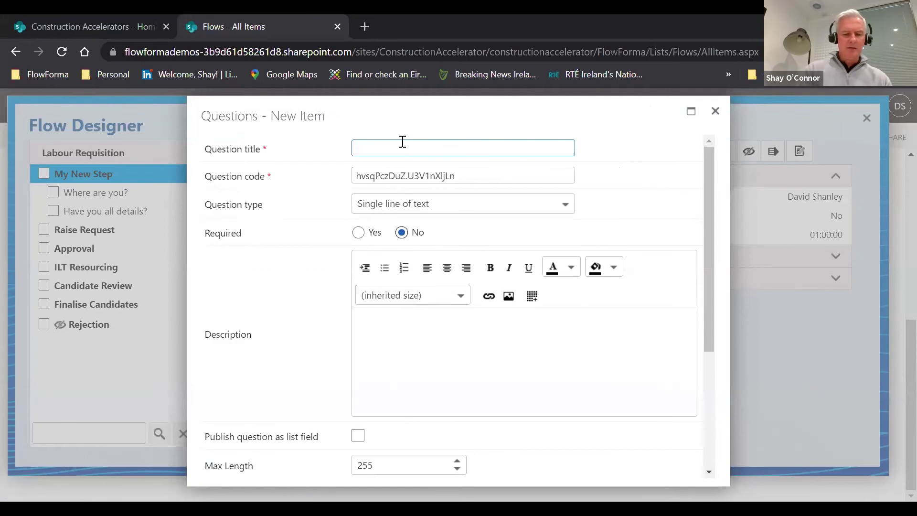
# Step: Create a question titled "Verify" in My New Step with the question type Wet Signature and save it
pyautogui.write('Verify')
pyautogui.click(394, 176)
pyautogui.click(407, 204)
pyautogui.scroll(-5, 401, 337)
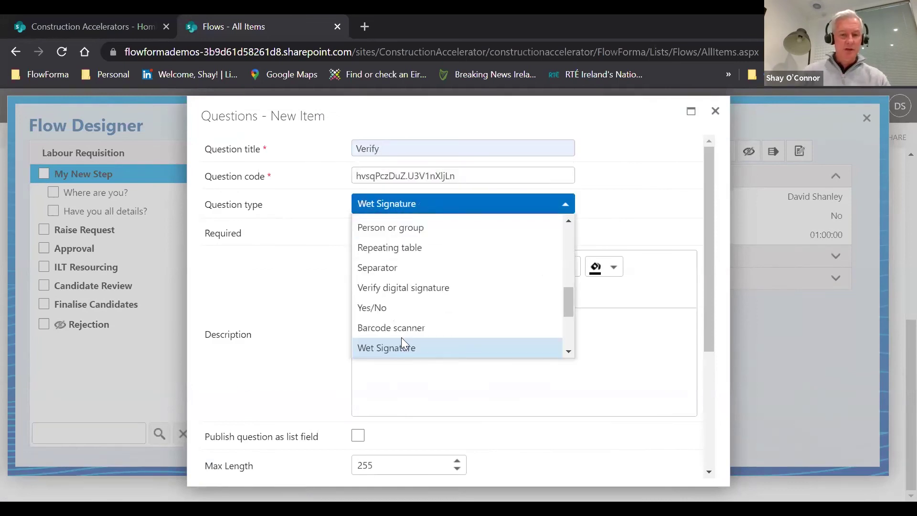
pyautogui.click(398, 347)
pyautogui.scroll(-10, 635, 368)
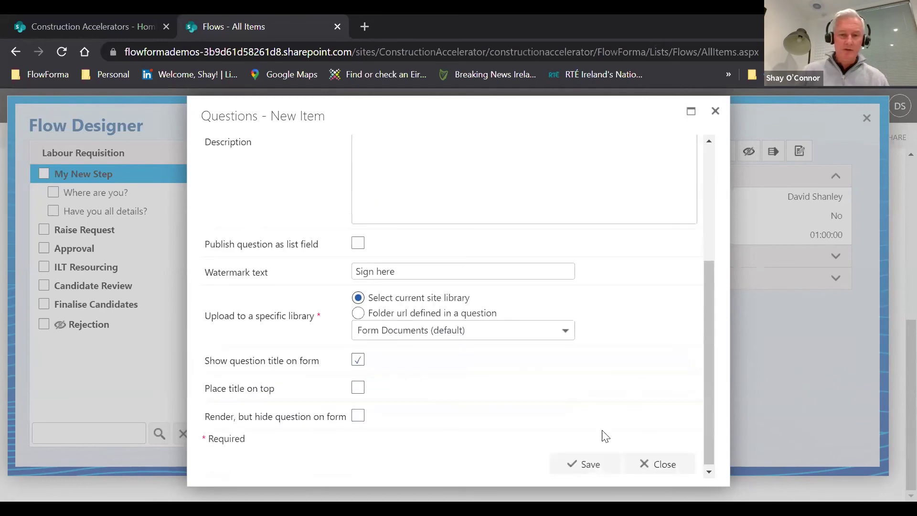
pyautogui.click(589, 462)
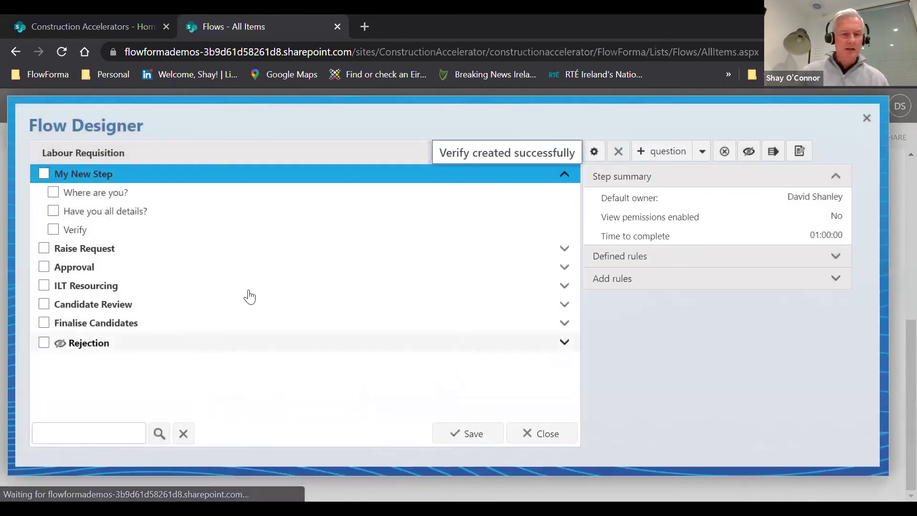
# Step: Hide the Verify question in My New Step by default
pyautogui.click(71, 230)
pyautogui.click(54, 232)
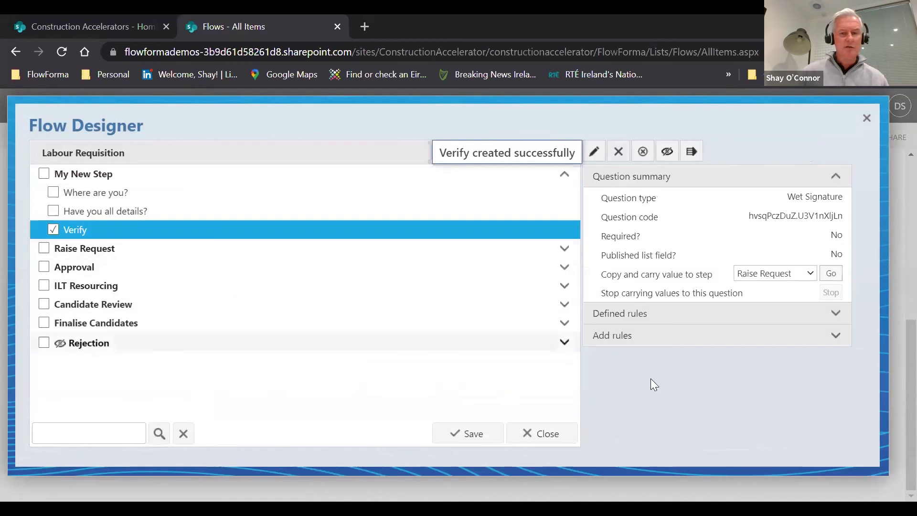
pyautogui.click(708, 342)
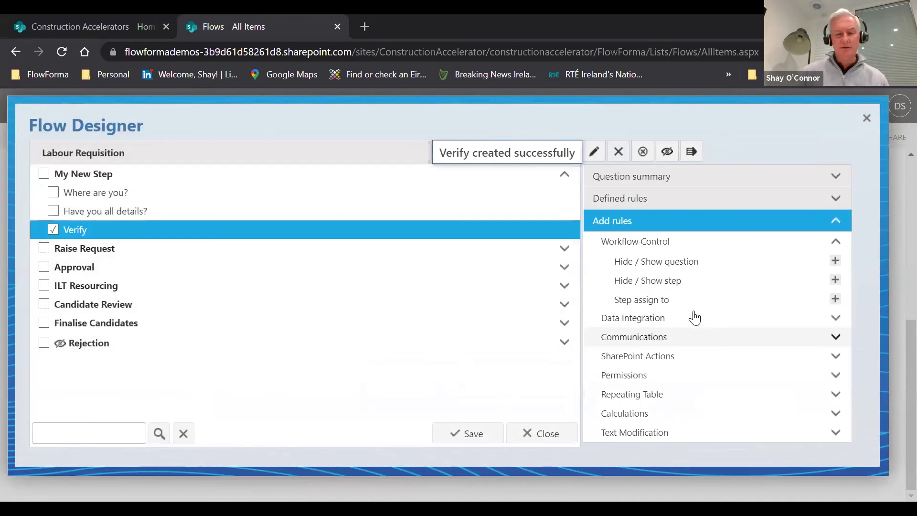
pyautogui.click(671, 156)
pyautogui.click(225, 323)
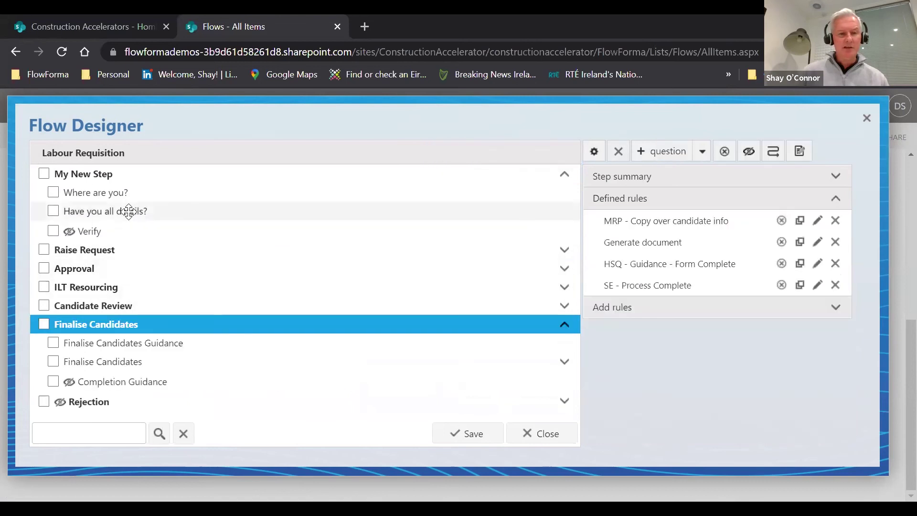
# Step: Add a Hide / Show question rule titled "Hide / Show Sign" to the "Have you all details?" question
pyautogui.click(134, 211)
pyautogui.click(721, 338)
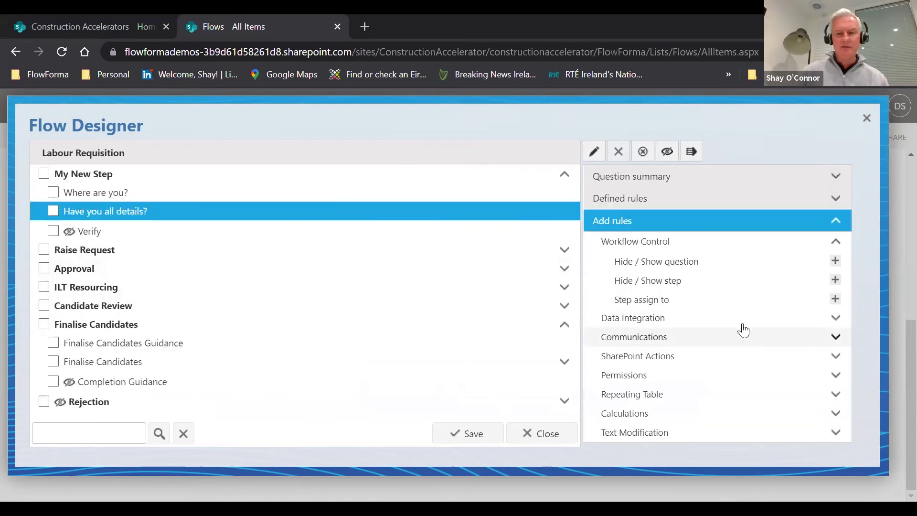
pyautogui.click(835, 260)
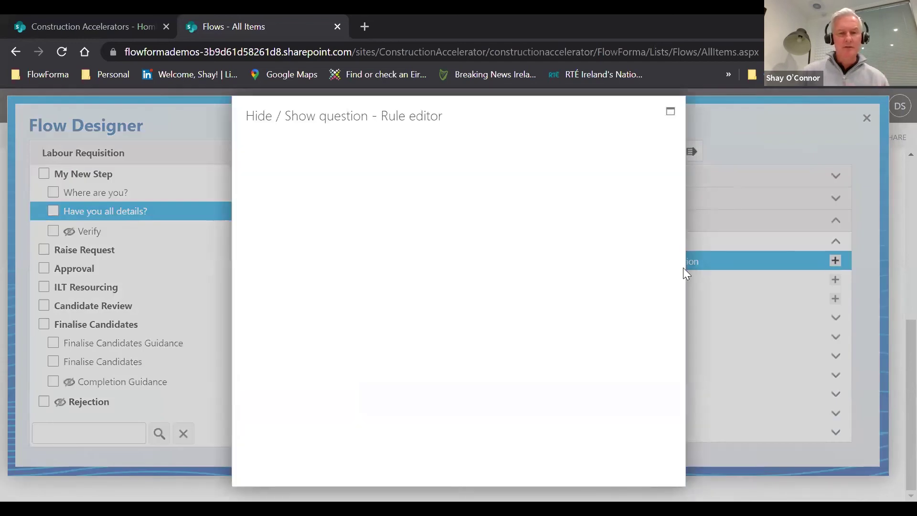
pyautogui.doubleClick(323, 159)
pyautogui.write('Sign')
pyautogui.press('Down')
pyautogui.press('Return')
# Step: Set the rule's condition to "Have you all details?" Equals Yes
pyautogui.click(400, 228)
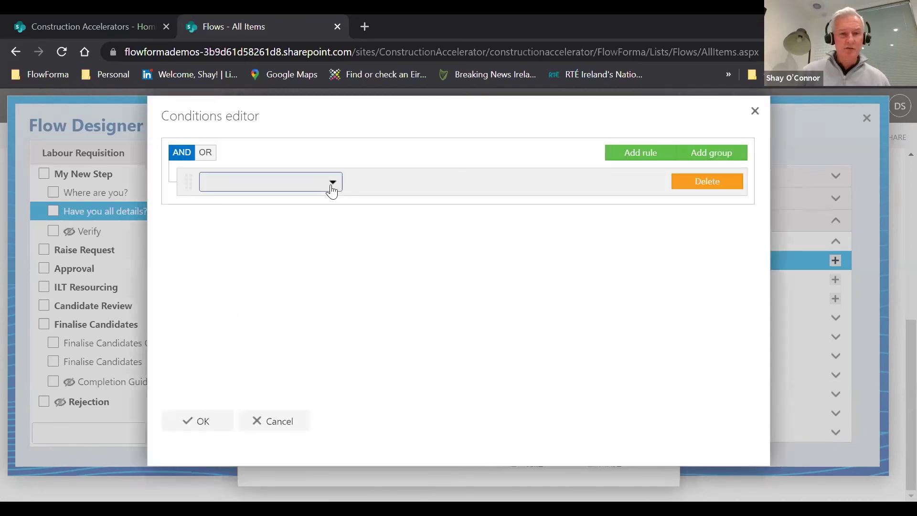
pyautogui.click(332, 190)
pyautogui.click(206, 203)
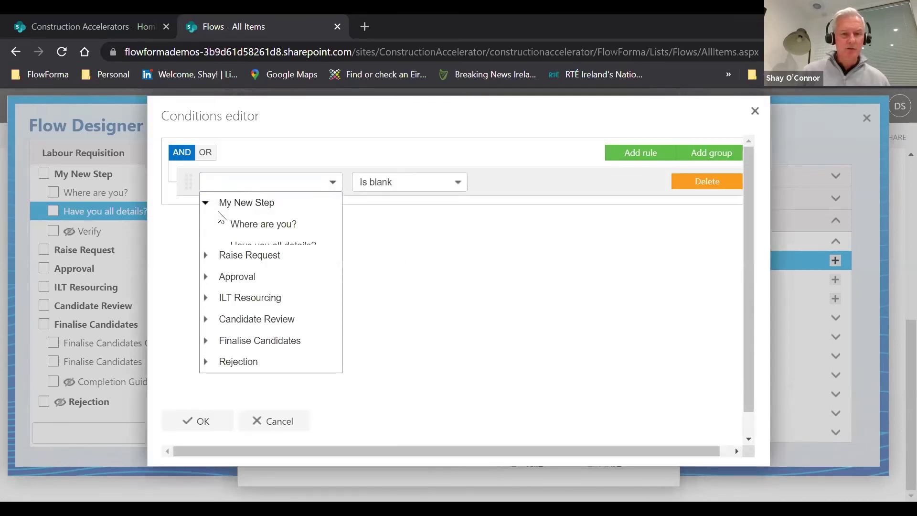
pyautogui.click(424, 187)
pyautogui.scroll(1, 388, 237)
pyautogui.click(380, 244)
pyautogui.click(497, 181)
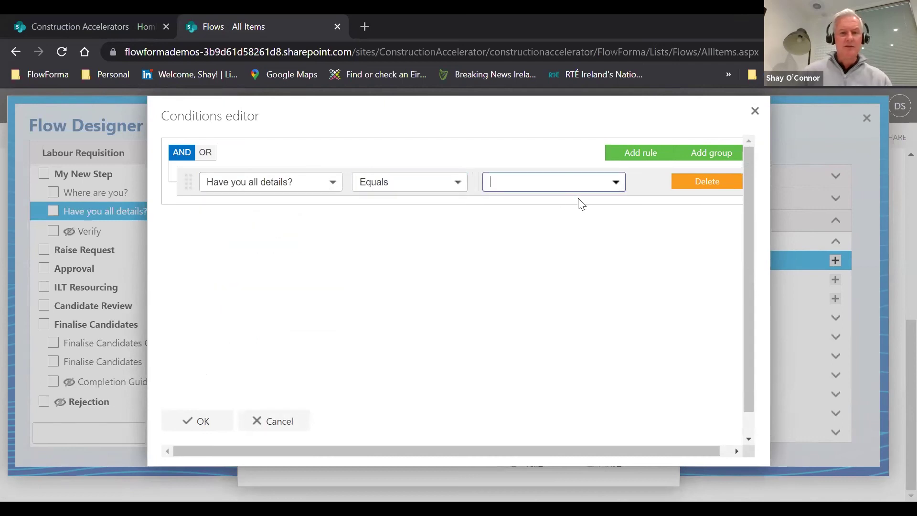
pyautogui.write('Yes')
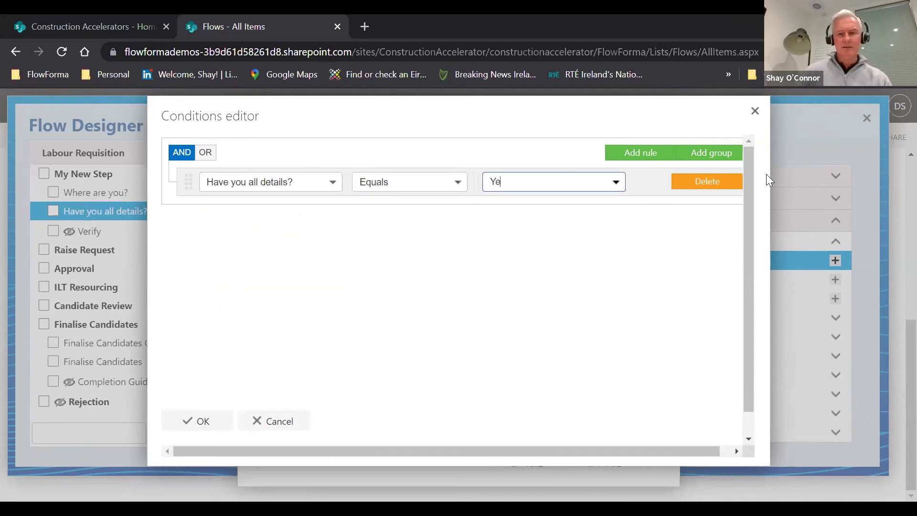
pyautogui.click(204, 422)
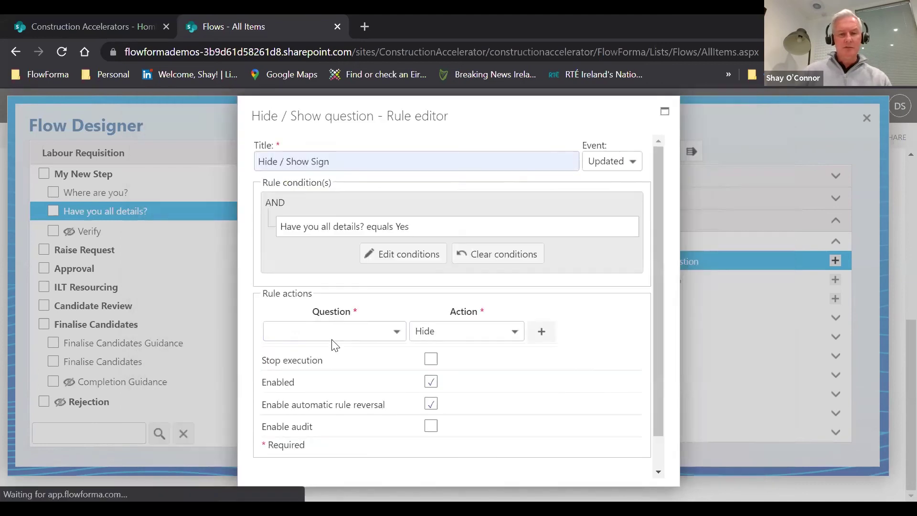
# Step: Set the rule action to Show the Verify question, removing any extra action row, and save the rule and the flow
pyautogui.click(396, 331)
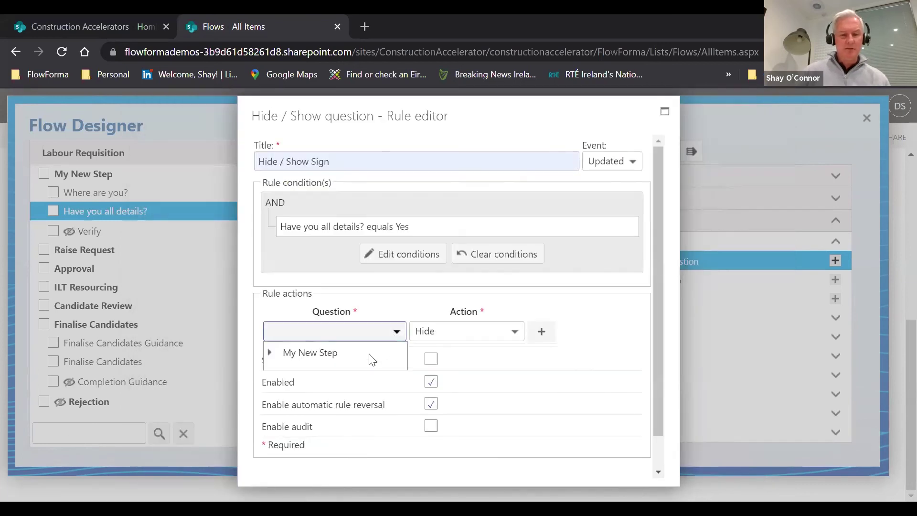
pyautogui.click(269, 353)
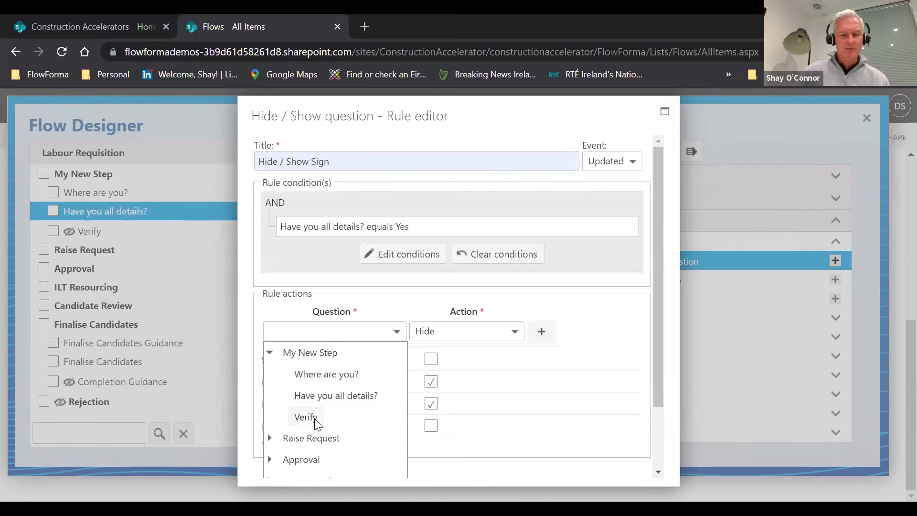
pyautogui.click(310, 417)
pyautogui.click(471, 336)
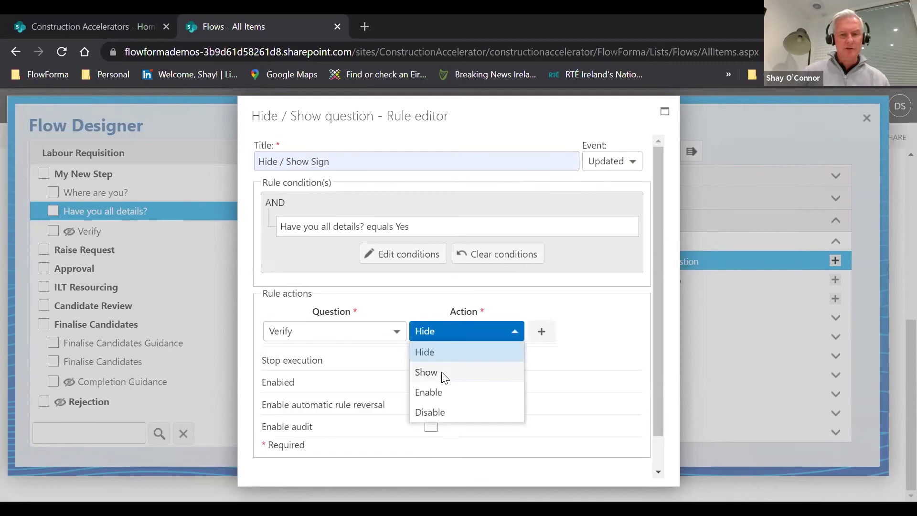
pyautogui.click(444, 377)
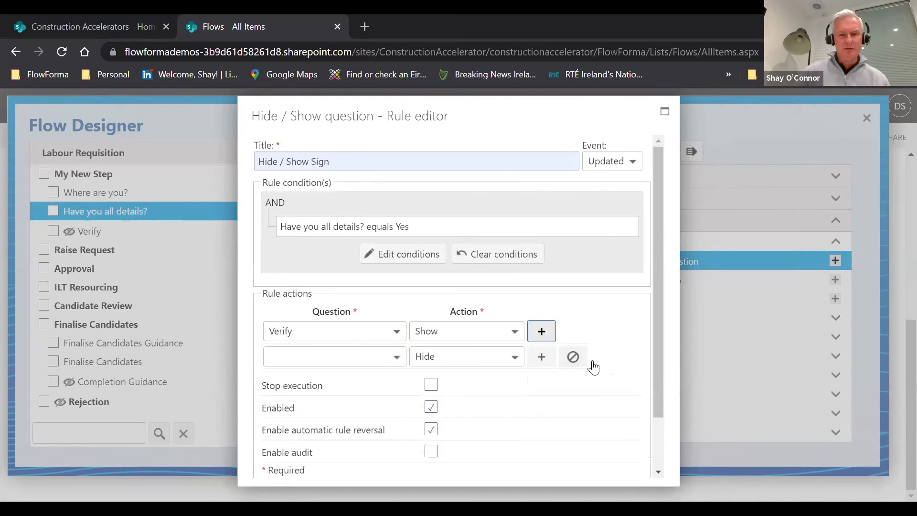
pyautogui.click(573, 358)
pyautogui.scroll(-1, 612, 396)
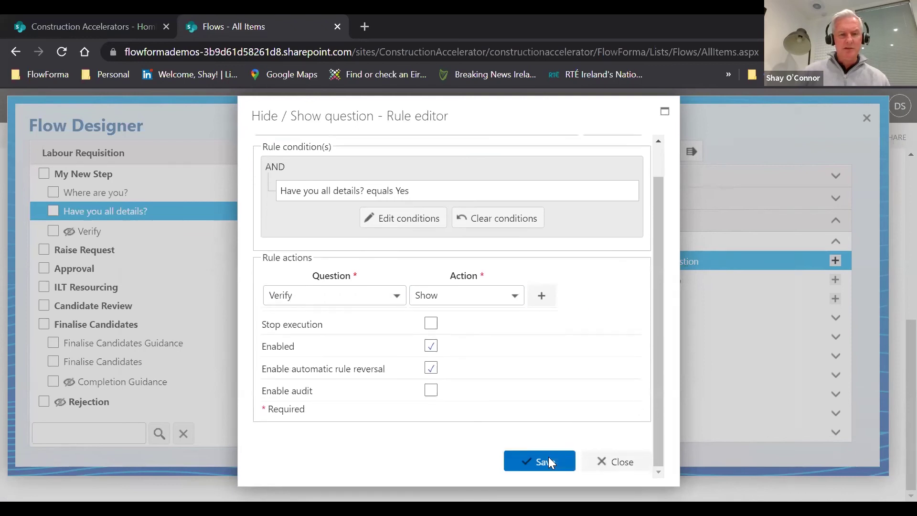
pyautogui.click(537, 461)
pyautogui.click(473, 432)
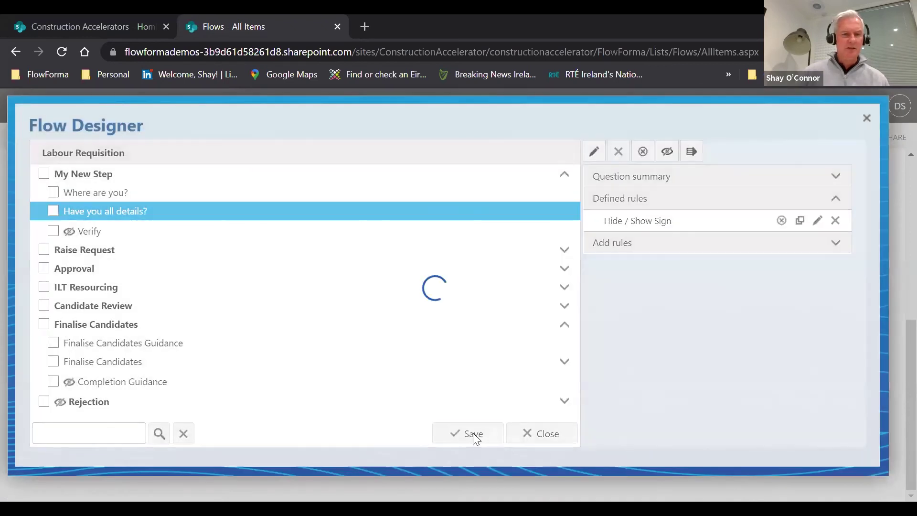
# Step: Preview the Labour Requisition form from My New Step, allow location access and zoom in on the "Where are you?" map
pyautogui.click(84, 178)
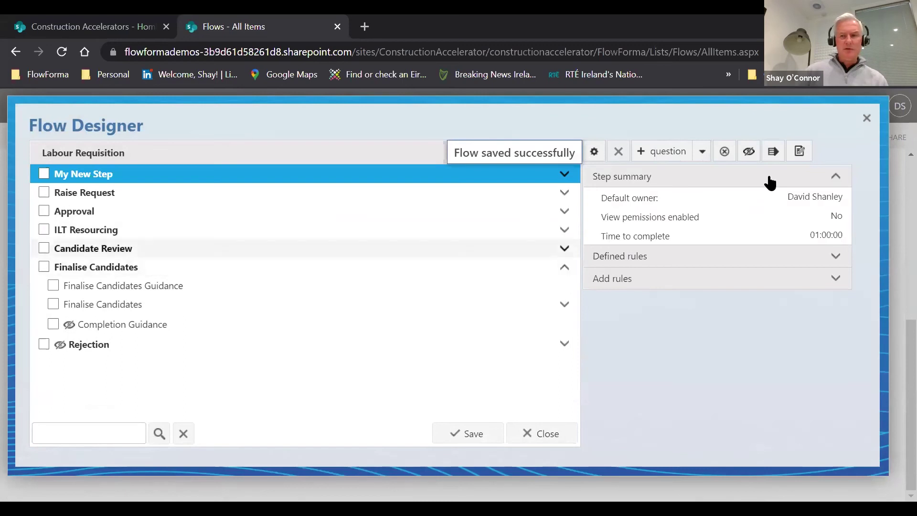
pyautogui.click(799, 152)
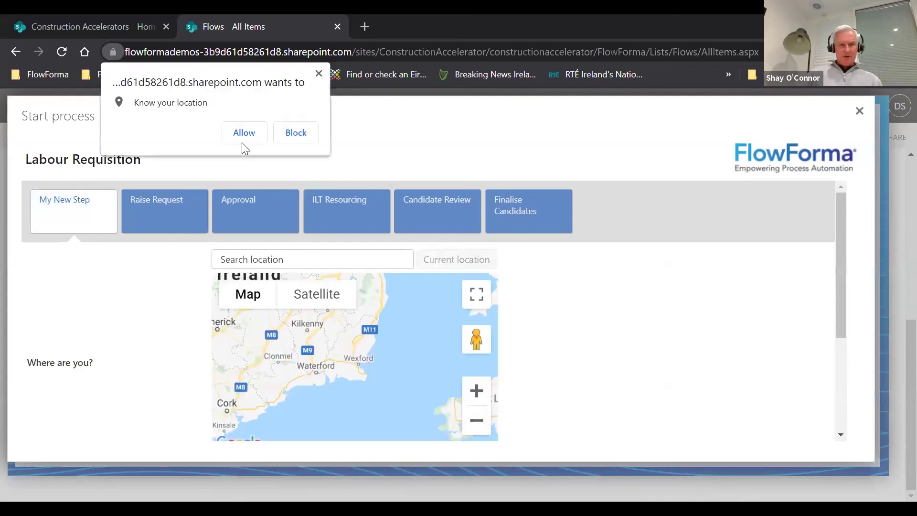
pyautogui.scroll(-2, 636, 321)
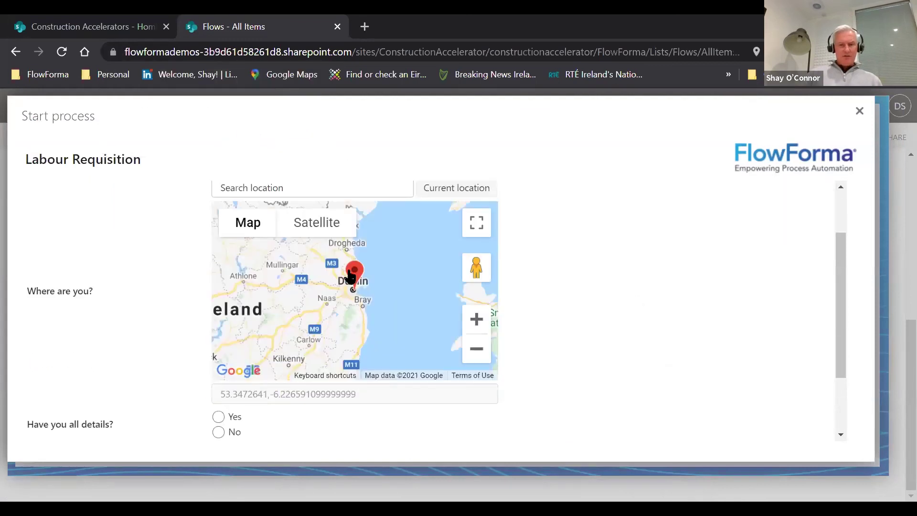
pyautogui.scroll(2, 409, 306)
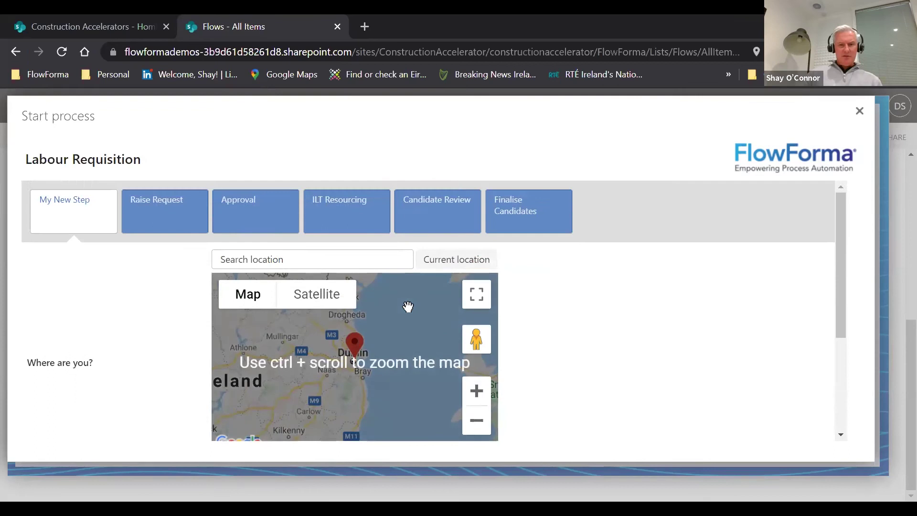
pyautogui.scroll(-2, 454, 318)
pyautogui.click(486, 323)
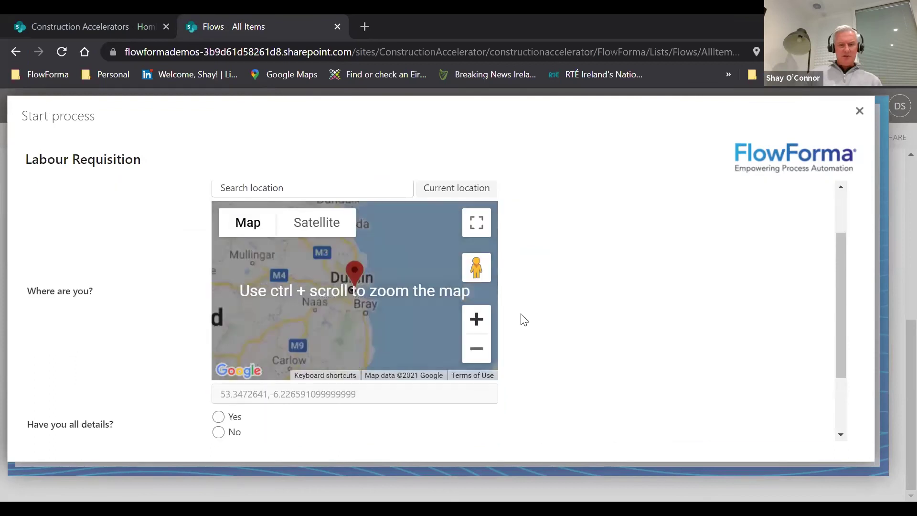
pyautogui.click(477, 319)
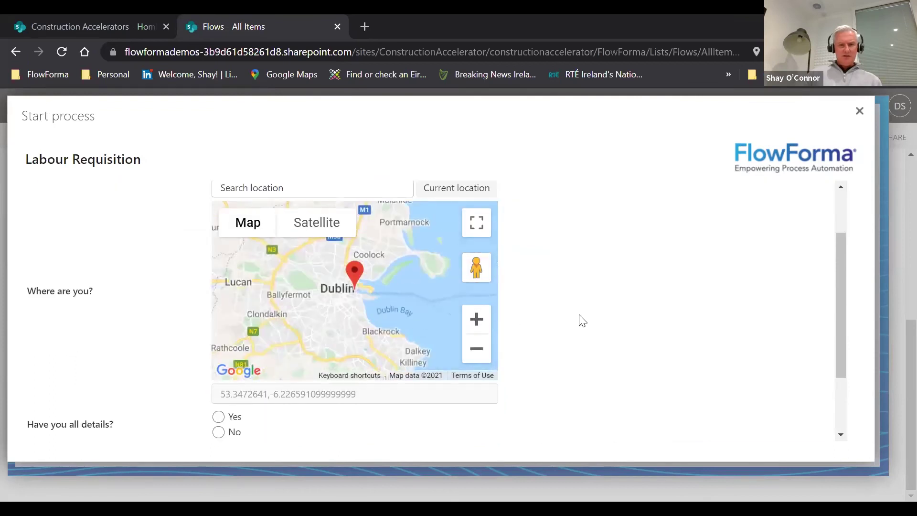
pyautogui.scroll(-2, 582, 320)
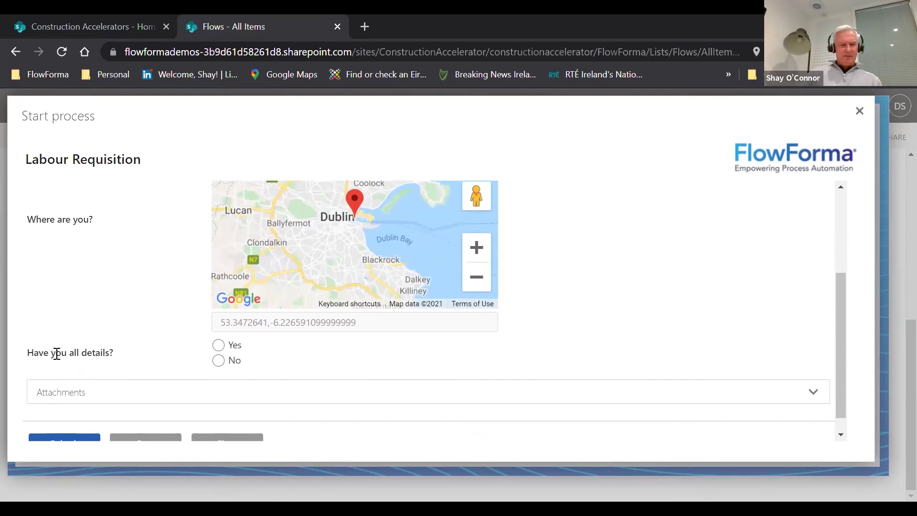
# Step: Test the rule by answering Yes to "Have you all details?", sign in the Verify box and close the form without submitting
pyautogui.click(218, 346)
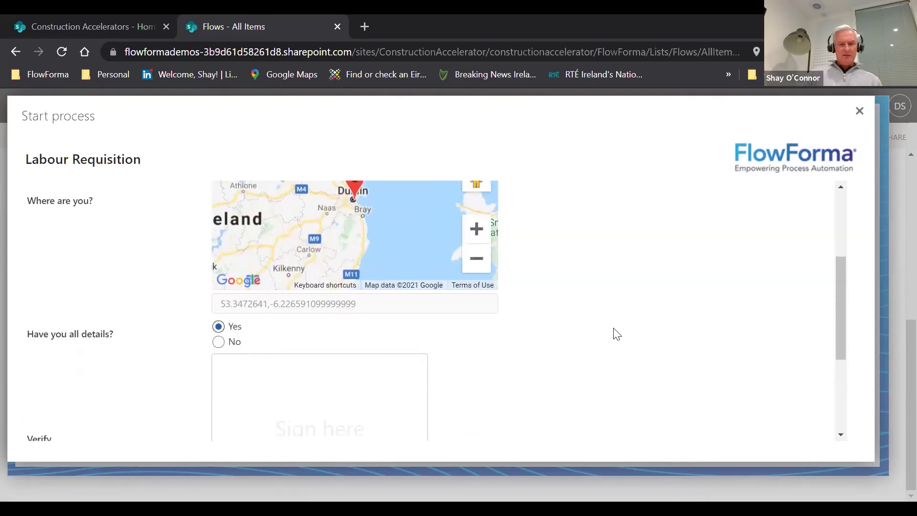
pyautogui.scroll(-4, 612, 333)
pyautogui.scroll(2, 612, 333)
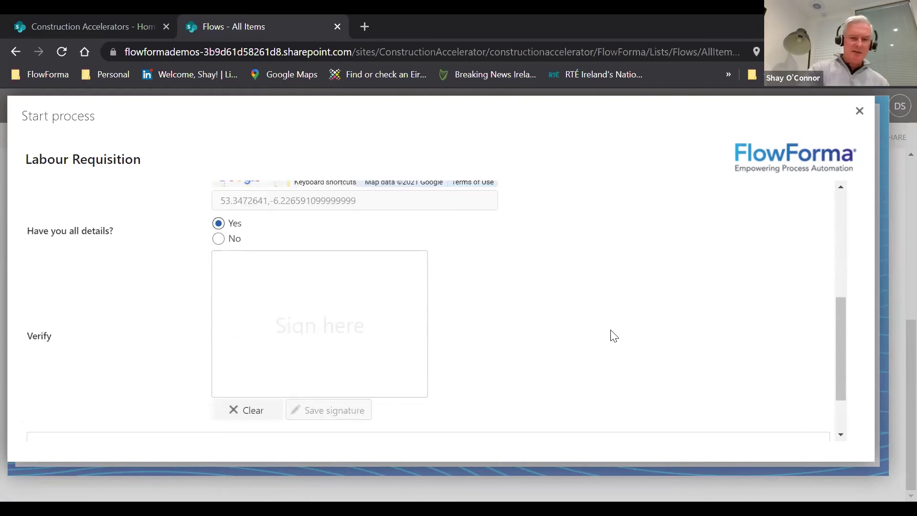
pyautogui.moveTo(225, 373)
pyautogui.mouseDown()
pyautogui.moveTo(257, 337)
pyautogui.moveTo(323, 327)
pyautogui.moveTo(382, 290)
pyautogui.mouseUp()
pyautogui.scroll(-2, 485, 372)
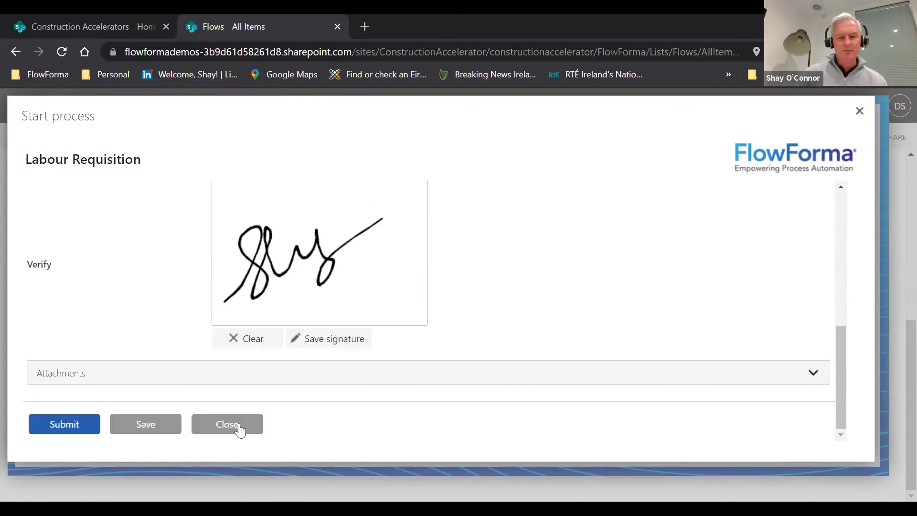
pyautogui.click(238, 426)
pyautogui.click(473, 327)
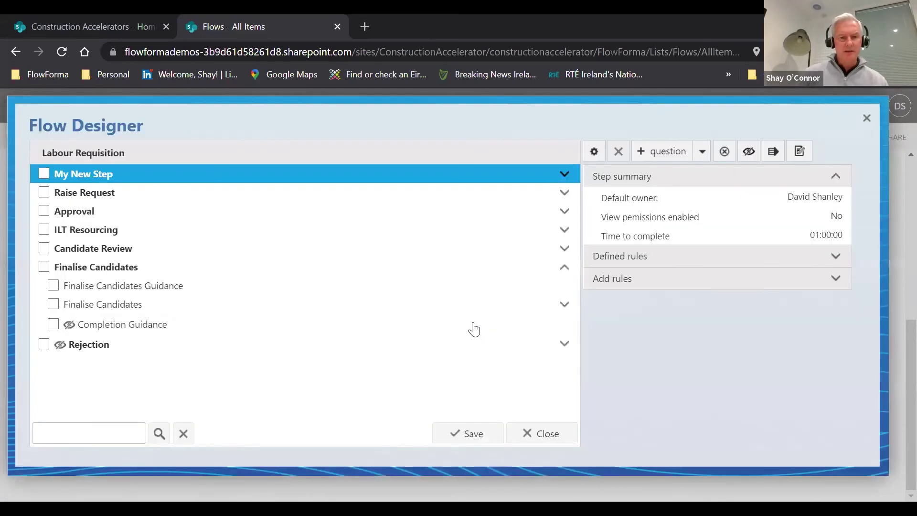
# Step: Delete My New Step with its questions from the Labour Requisition flow, save the flow and close the designer
pyautogui.click(44, 174)
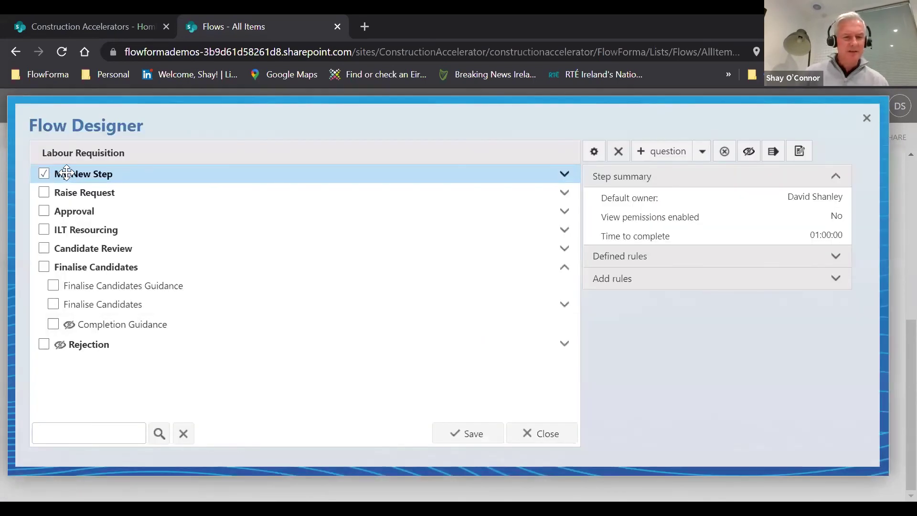
pyautogui.click(66, 173)
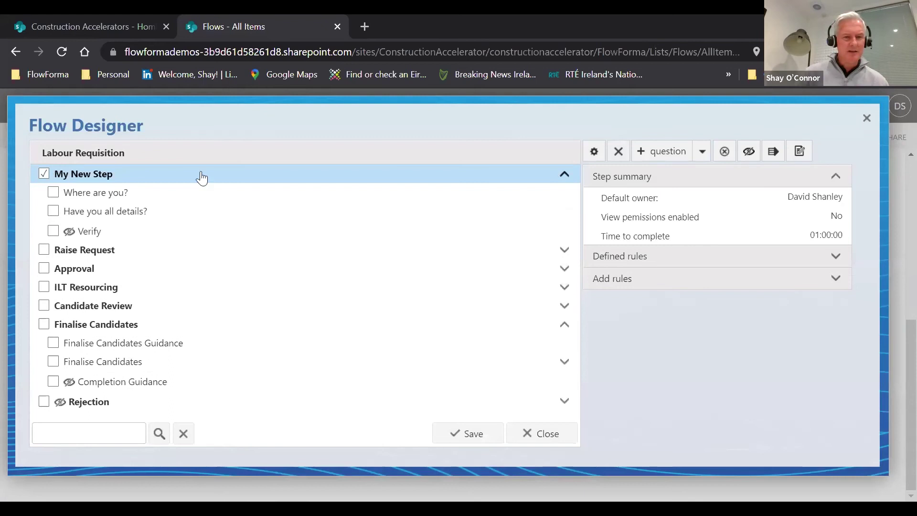
pyautogui.click(618, 152)
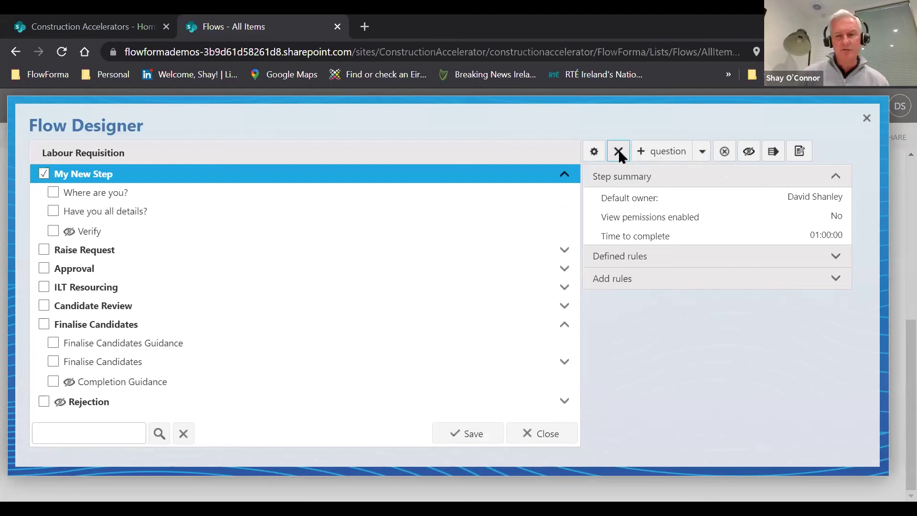
pyautogui.click(528, 134)
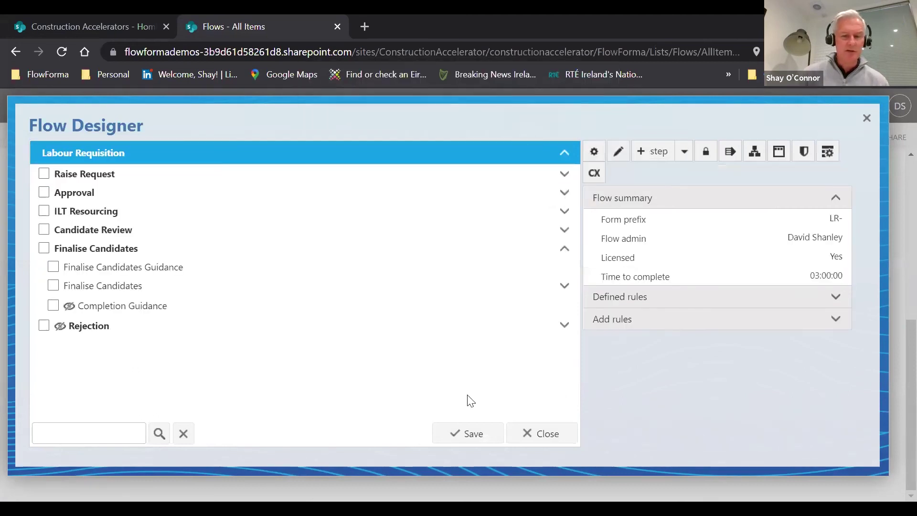
pyautogui.click(472, 437)
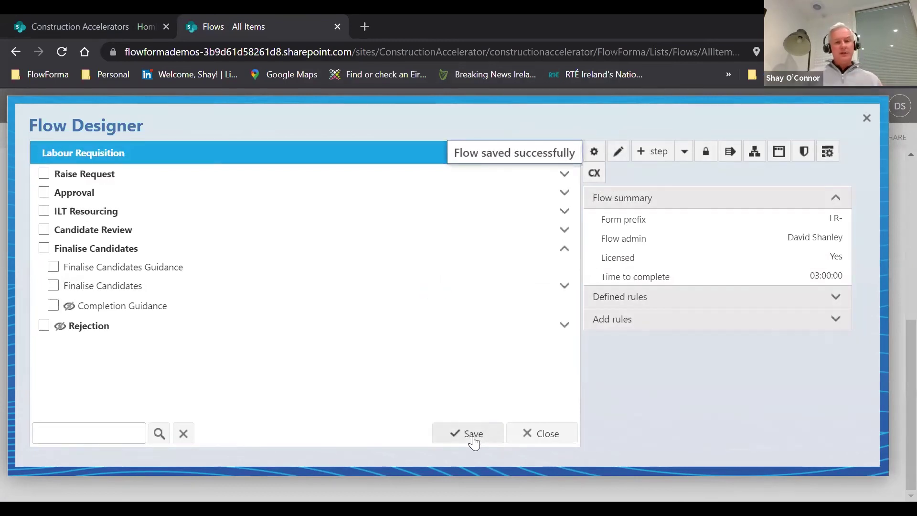
pyautogui.click(542, 433)
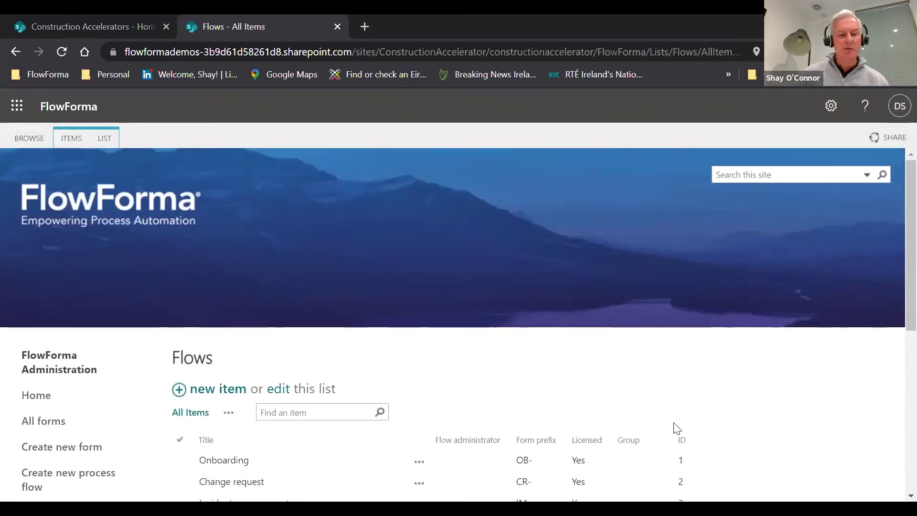
# Step: Return to the Construction Accelerators home page and view its row of process tiles
pyautogui.scroll(-1, 618, 408)
pyautogui.scroll(1, 618, 407)
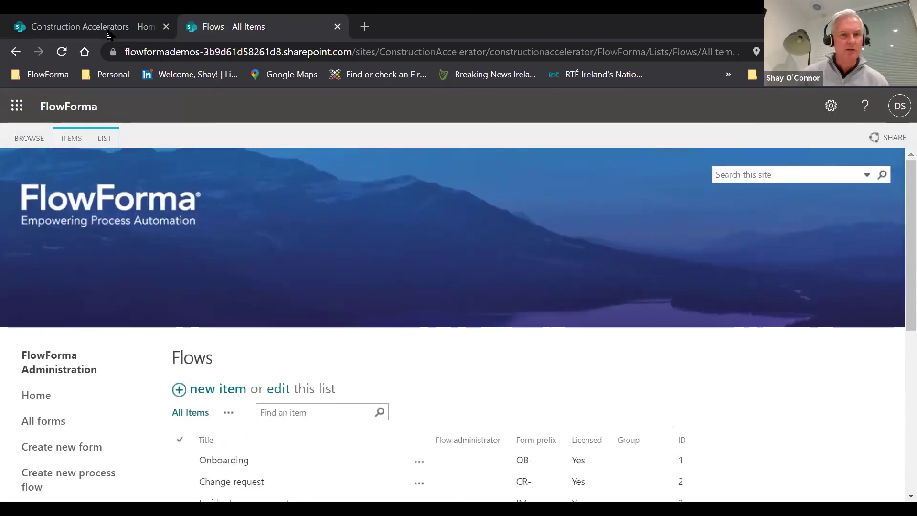
pyautogui.click(106, 29)
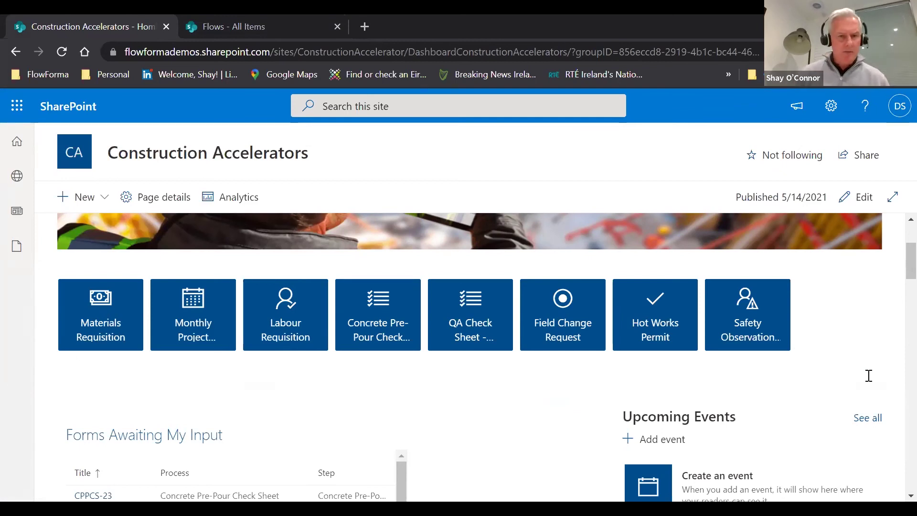
pyautogui.moveTo(908, 261)
pyautogui.mouseDown()
pyautogui.moveTo(907, 243)
pyautogui.moveTo(908, 258)
pyautogui.mouseUp()
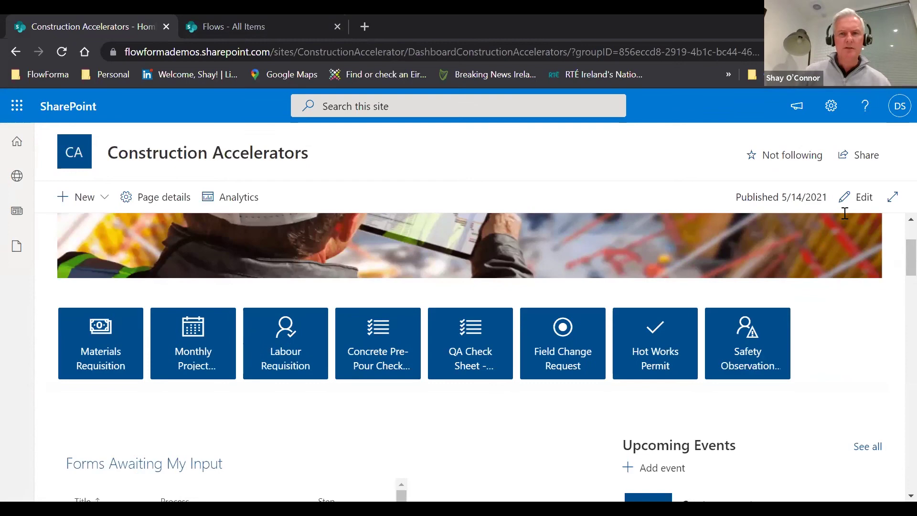